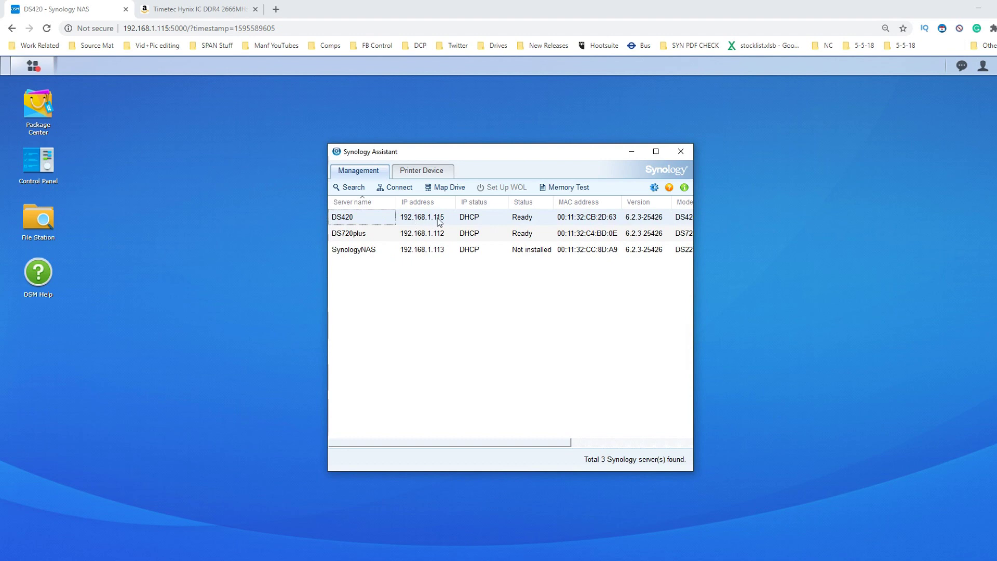
Check the NAS's total physical memory in the Control Panel's Info Center, and close the Control Panel.
{"action": "left_click", "coordinate": [247, 199]}
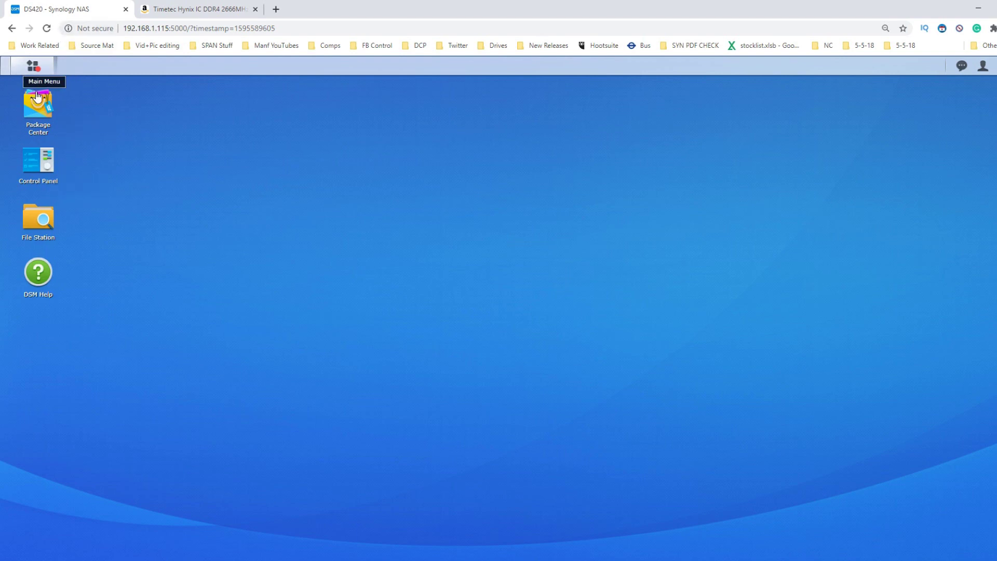
{"action": "left_click", "coordinate": [58, 162]}
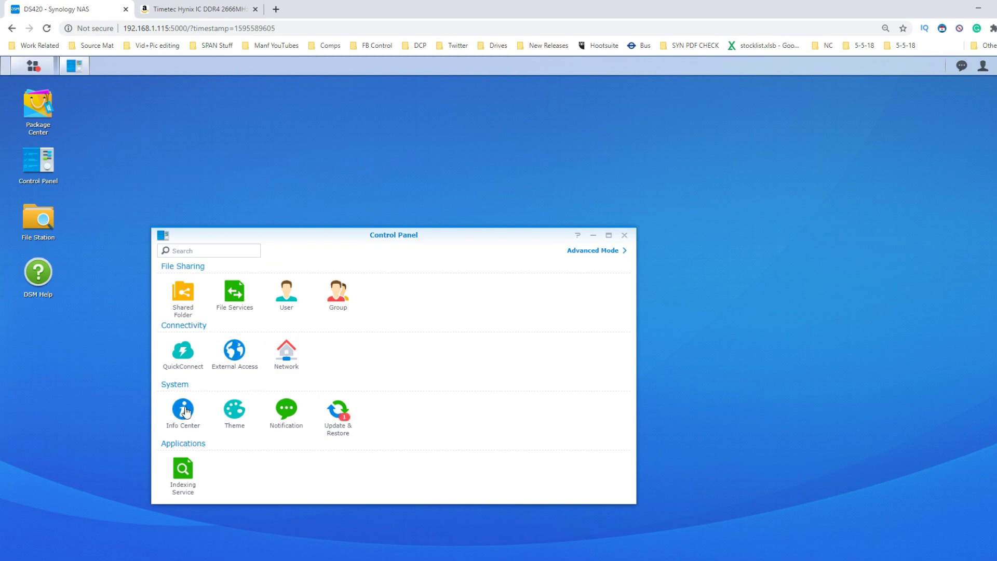
{"action": "left_click", "coordinate": [182, 412]}
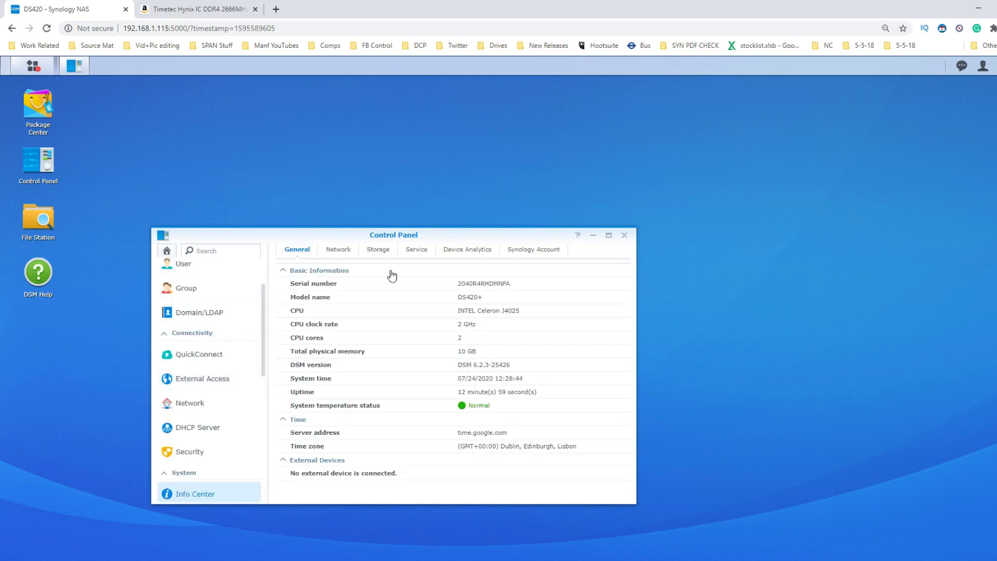
{"action": "triple_click", "coordinate": [467, 355]}
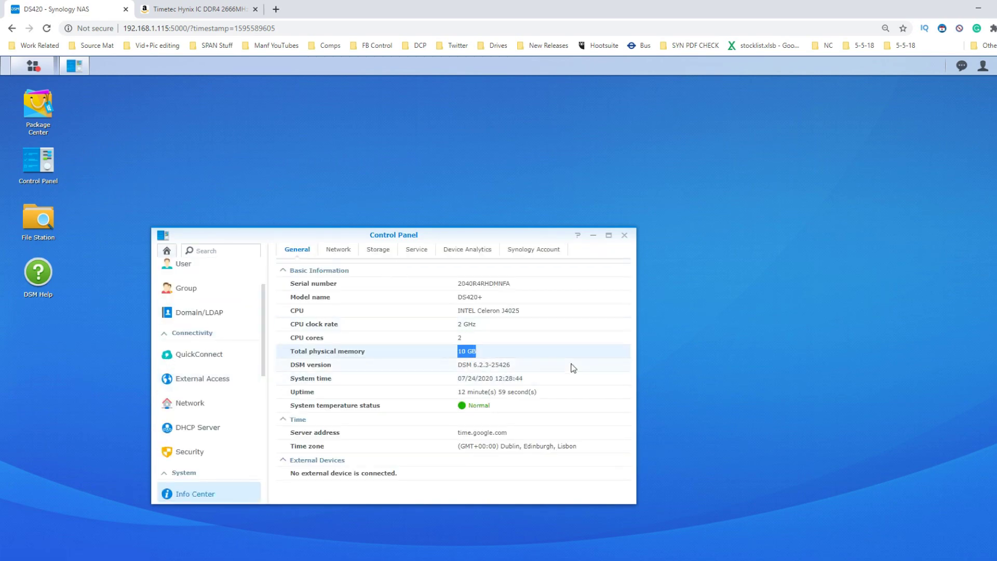
{"action": "left_click", "coordinate": [625, 236]}
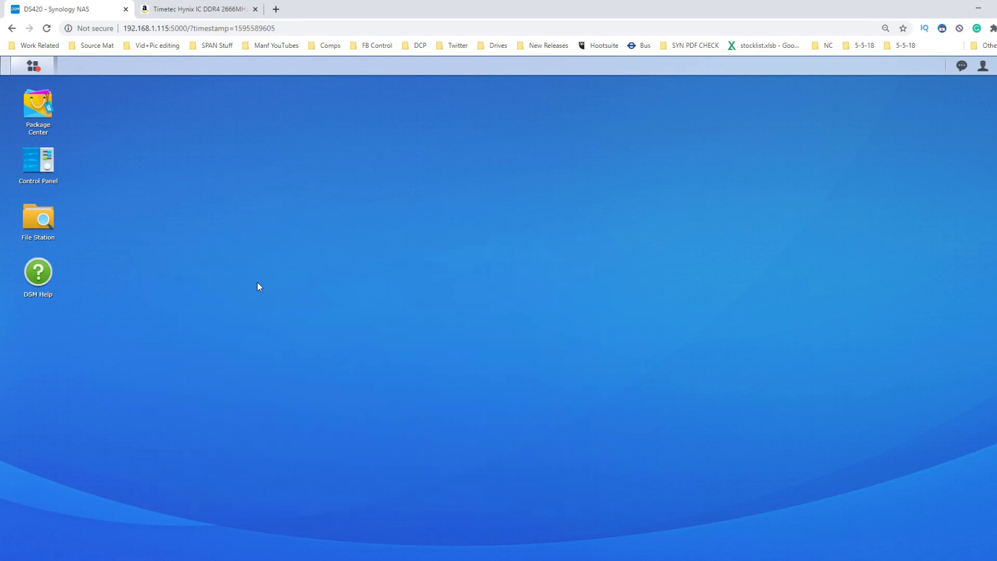
Examine the physical memory composition in Resource Monitor, enlarging its window so the whole breakdown fits.
{"action": "left_click", "coordinate": [31, 73]}
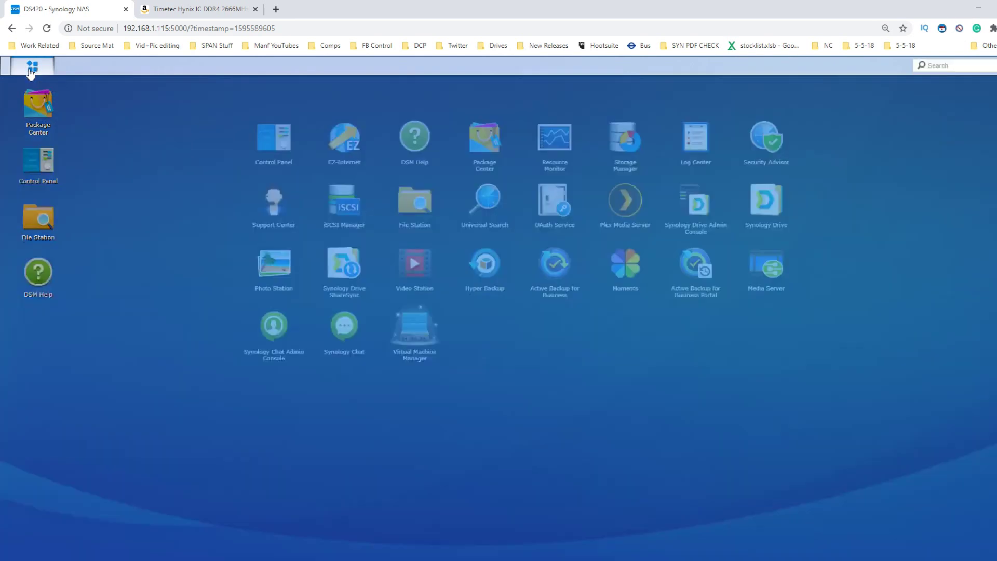
{"action": "left_click", "coordinate": [559, 125]}
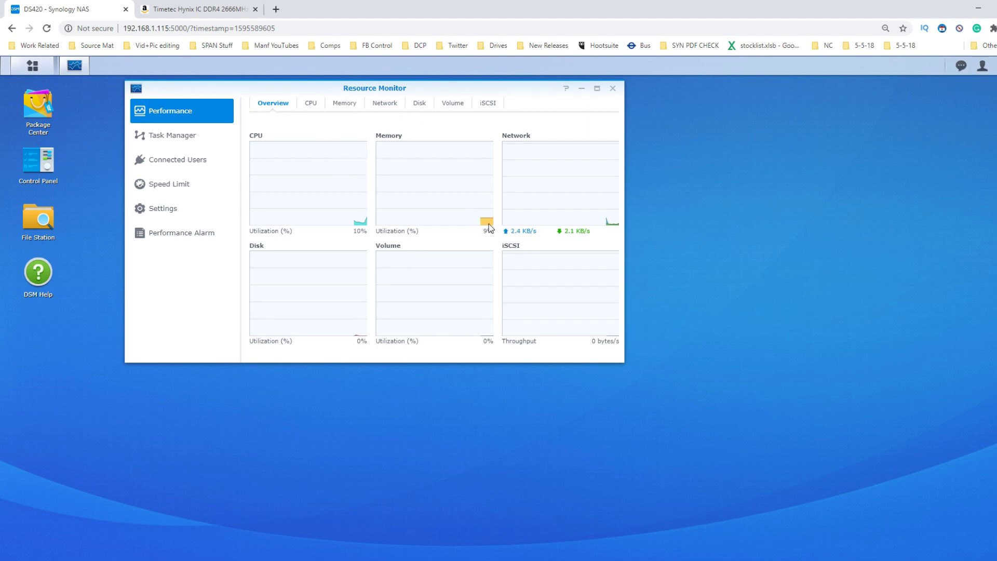
{"action": "left_click", "coordinate": [342, 104]}
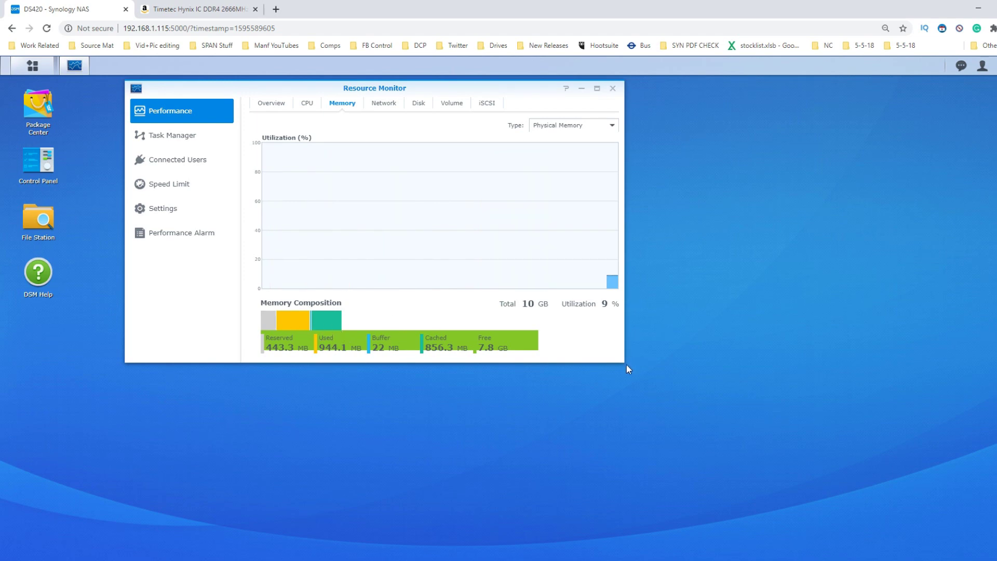
{"action": "left_click_drag", "start_coordinate": [623, 357], "coordinate": [691, 356]}
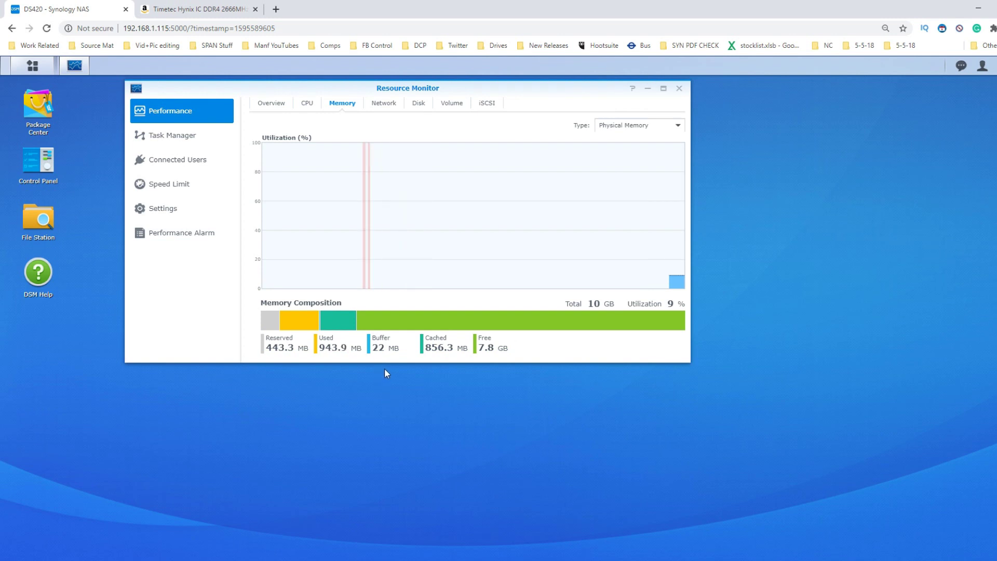
{"action": "left_click_drag", "start_coordinate": [387, 363], "coordinate": [391, 391]}
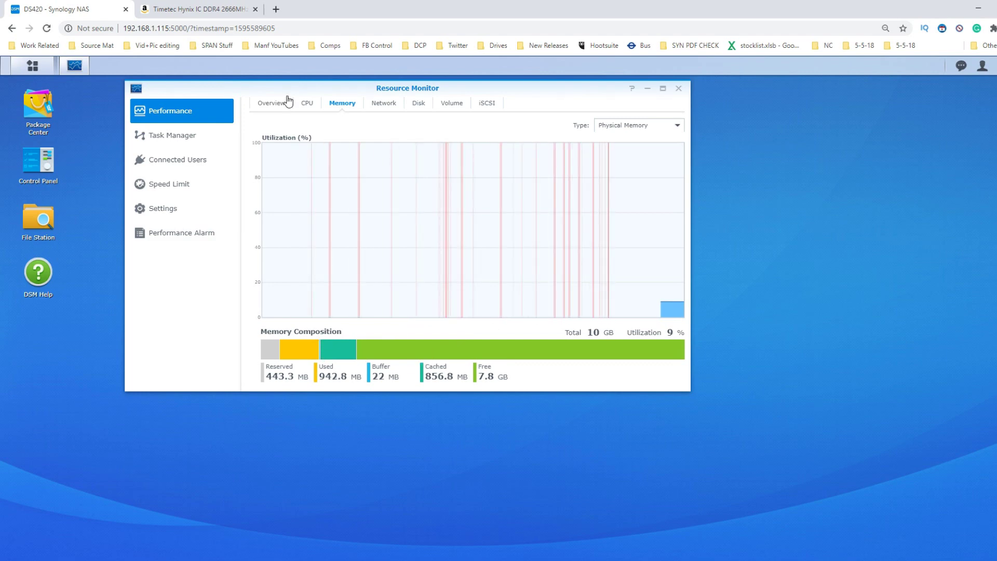
Open the virtual machine list in Virtual Machine Manager and move its window clear of Resource Monitor.
{"action": "left_click", "coordinate": [32, 65]}
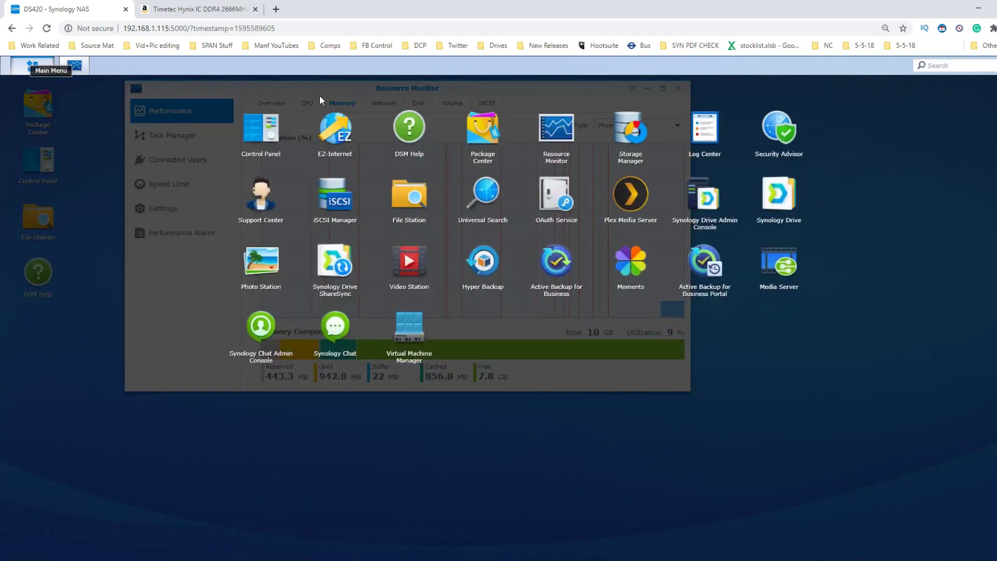
{"action": "left_click", "coordinate": [401, 330]}
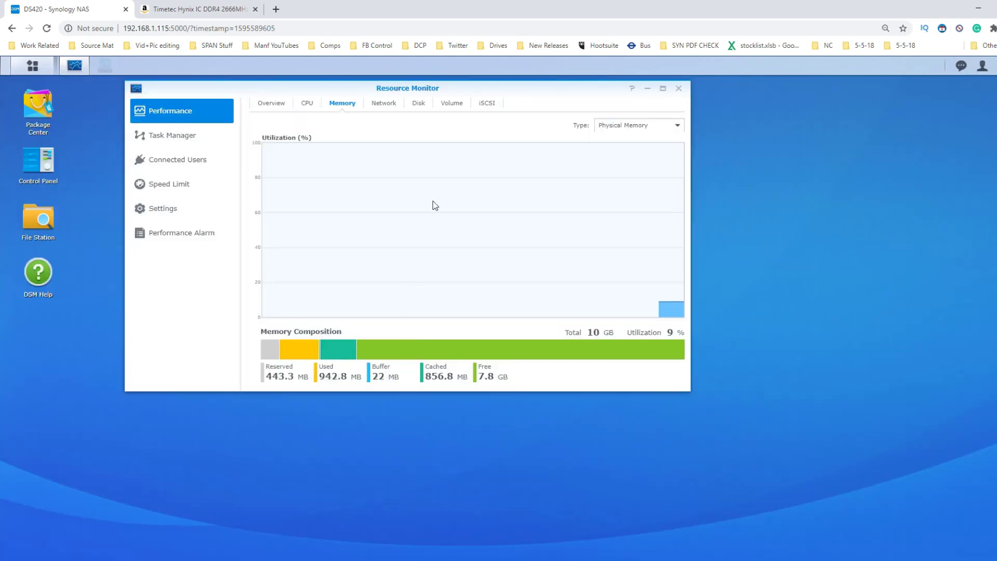
{"action": "left_click_drag", "start_coordinate": [436, 244], "coordinate": [572, 129]}
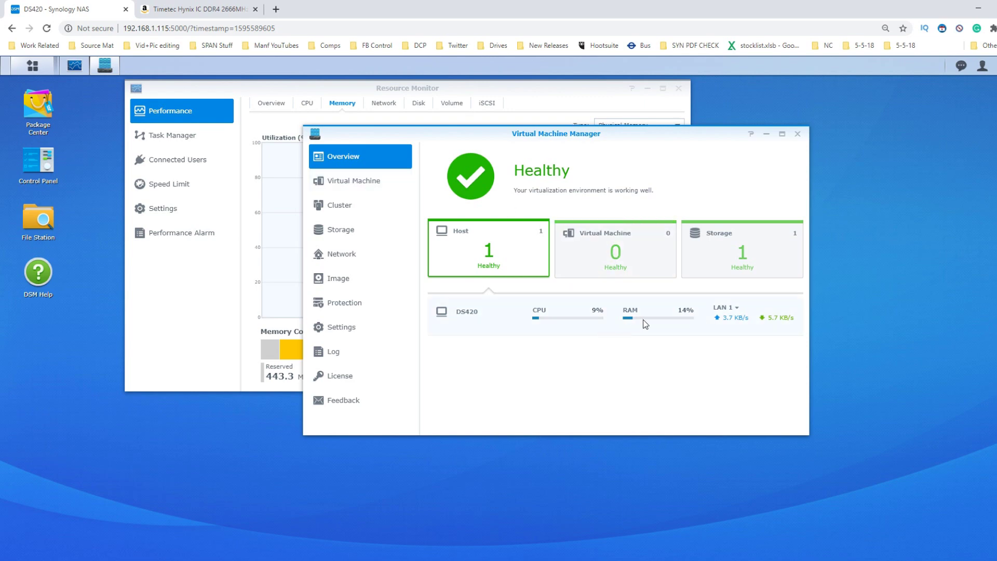
{"action": "left_click", "coordinate": [364, 176]}
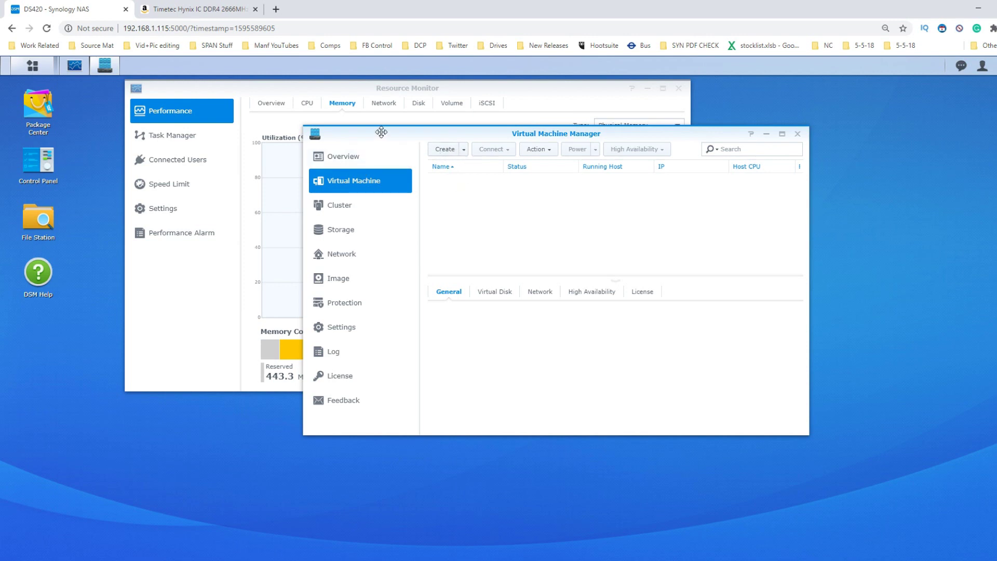
{"action": "left_click_drag", "start_coordinate": [381, 131], "coordinate": [576, 190]}
List the running services in Resource Monitor sorted by memory, and arrange its window beside Virtual Machine Manager.
{"action": "left_click", "coordinate": [192, 145]}
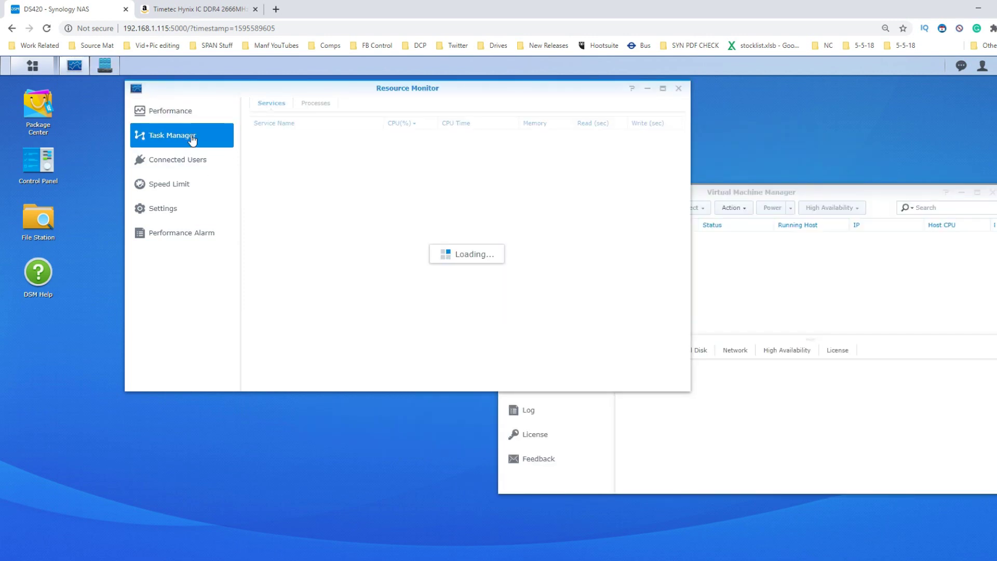
{"action": "left_click", "coordinate": [536, 124]}
{"action": "left_click_drag", "start_coordinate": [546, 86], "coordinate": [483, 126]}
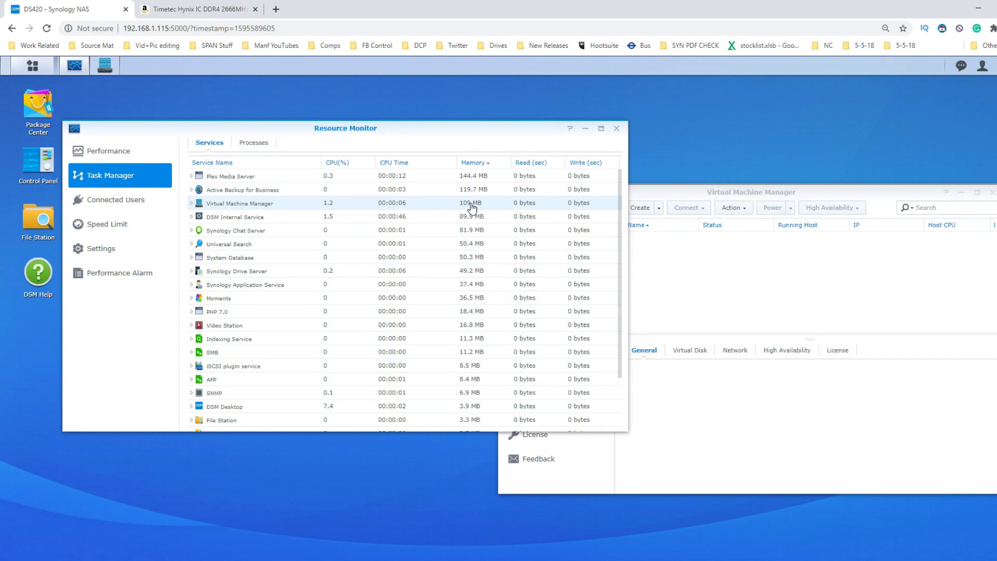
{"action": "left_click_drag", "start_coordinate": [683, 187], "coordinate": [682, 147]}
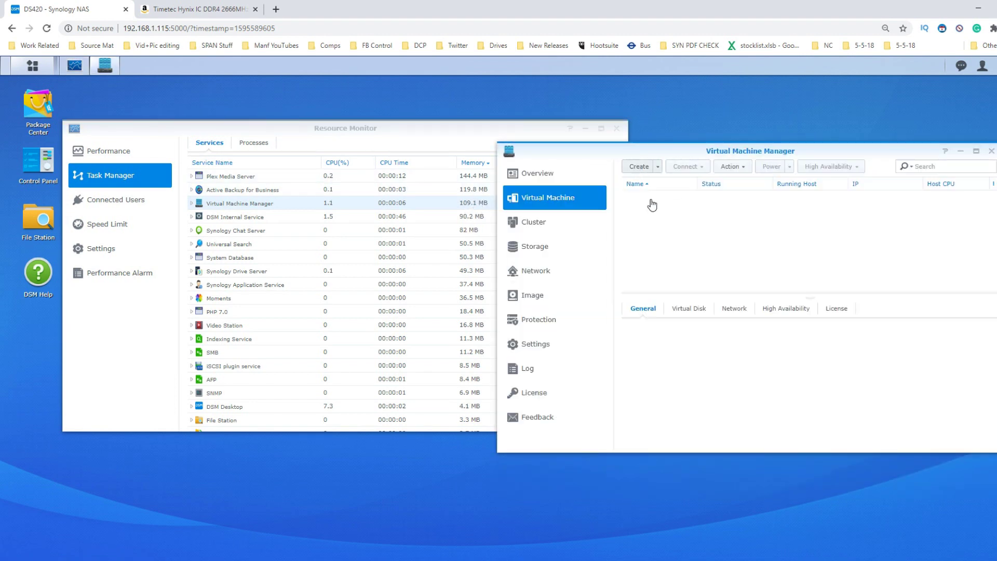
Start a new virtual machine named testvm with 1 CPU and 8 GB of memory.
{"action": "left_click", "coordinate": [842, 409]}
{"action": "left_click", "coordinate": [839, 408]}
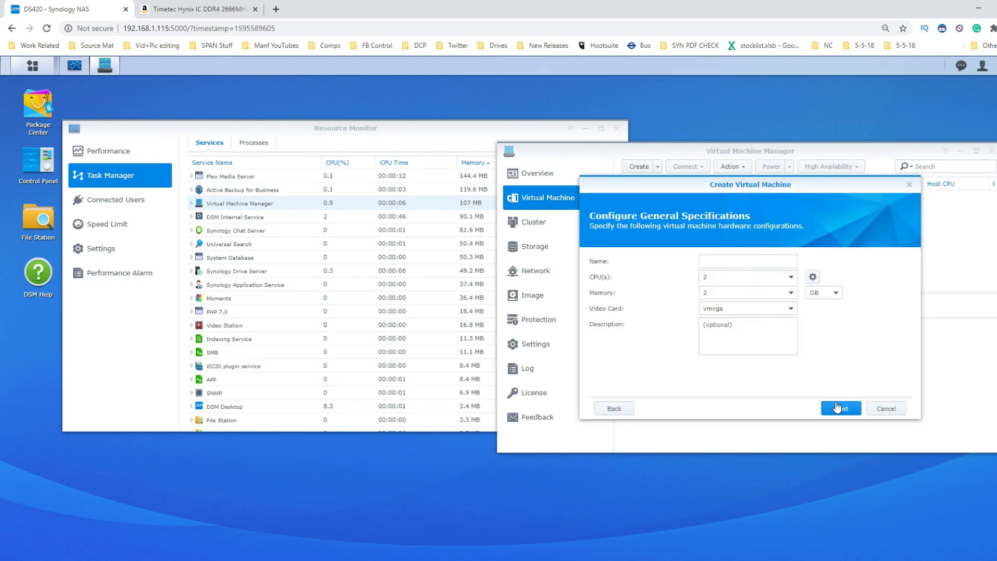
{"action": "left_click", "coordinate": [763, 277]}
{"action": "left_click", "coordinate": [705, 292]}
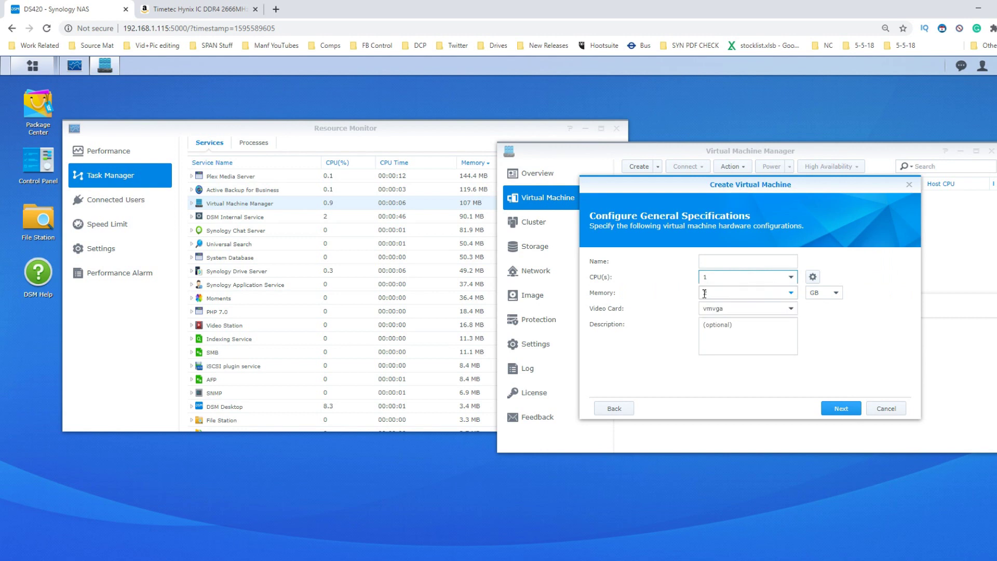
{"action": "left_click", "coordinate": [710, 281]}
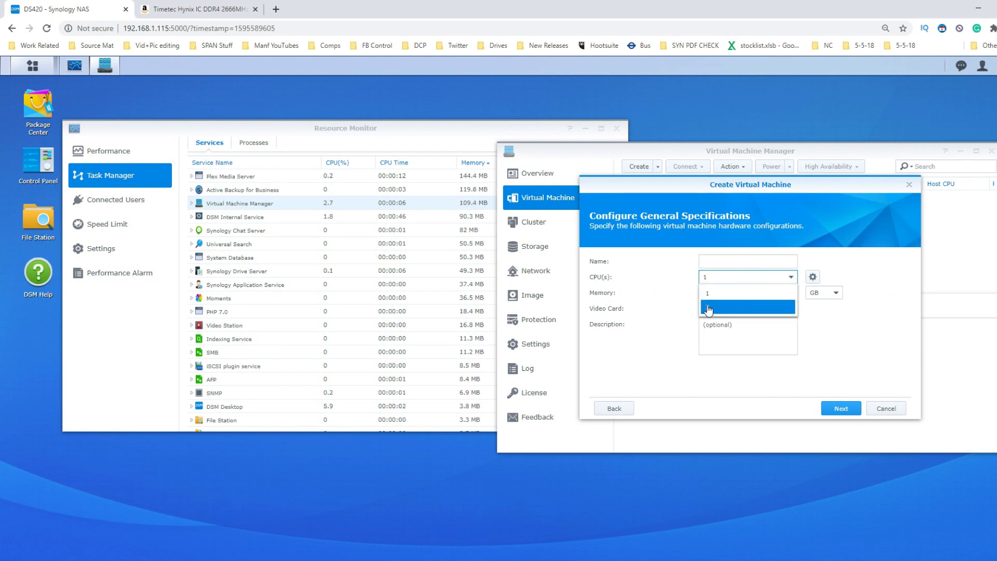
{"action": "left_click", "coordinate": [752, 293]}
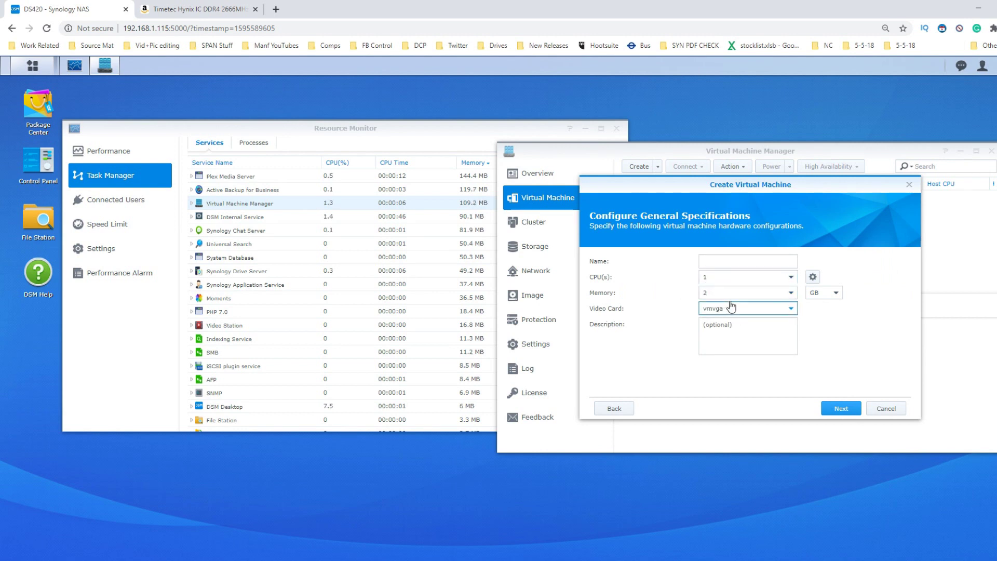
{"action": "double_click", "coordinate": [708, 292]}
{"action": "left_click", "coordinate": [791, 292]}
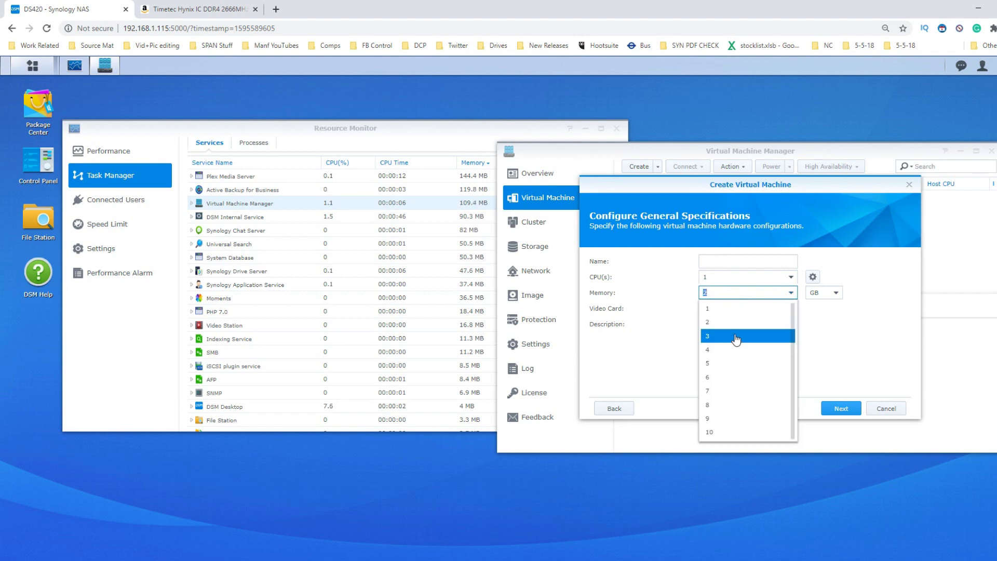
{"action": "left_click", "coordinate": [723, 408]}
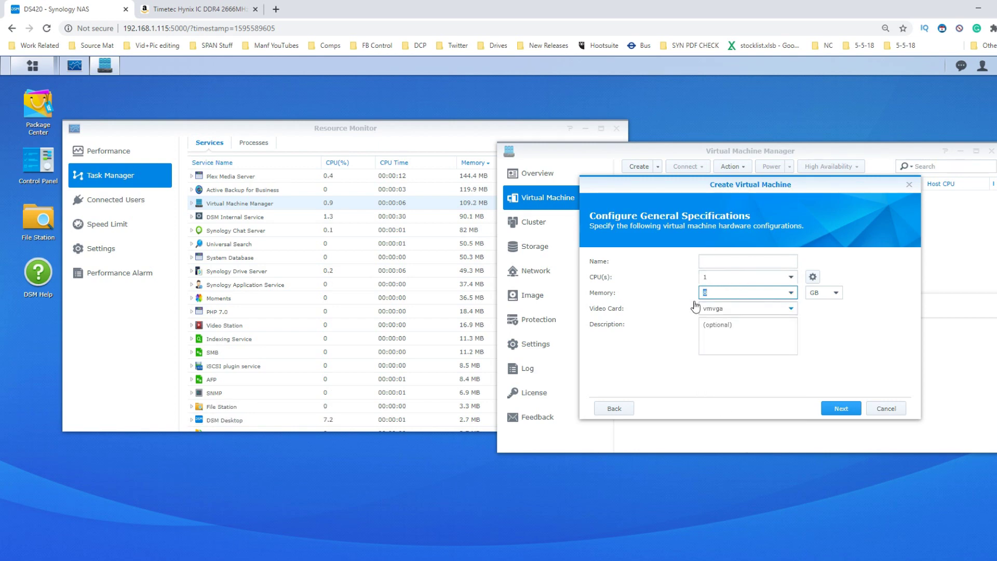
{"action": "left_click", "coordinate": [757, 261]}
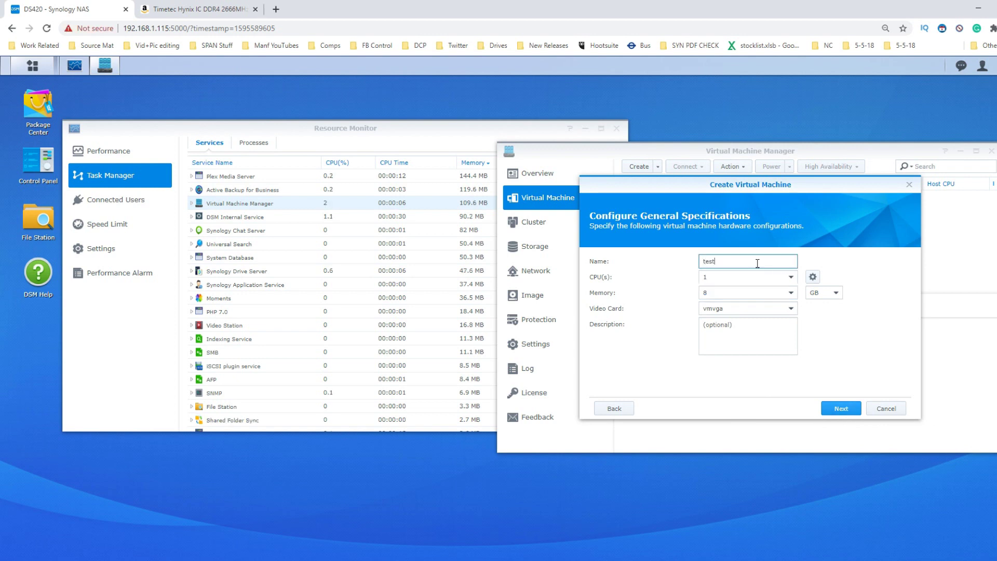
{"action": "left_click", "coordinate": [843, 410]}
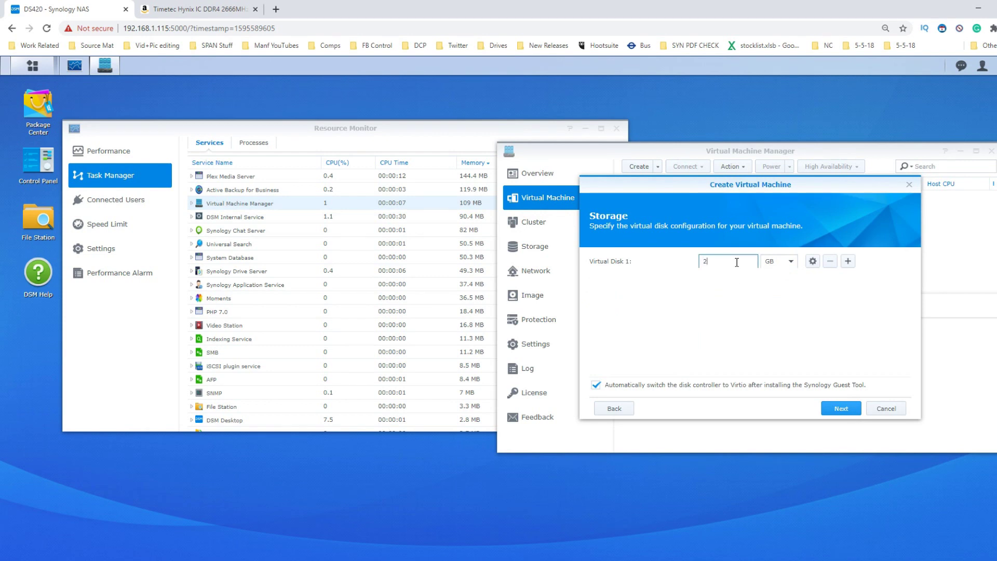
Give the virtual machine a 250 GB disk without automatic Virtio switching, and keep the default other settings without downloading Synology Guest Tool.
{"action": "left_click", "coordinate": [706, 385]}
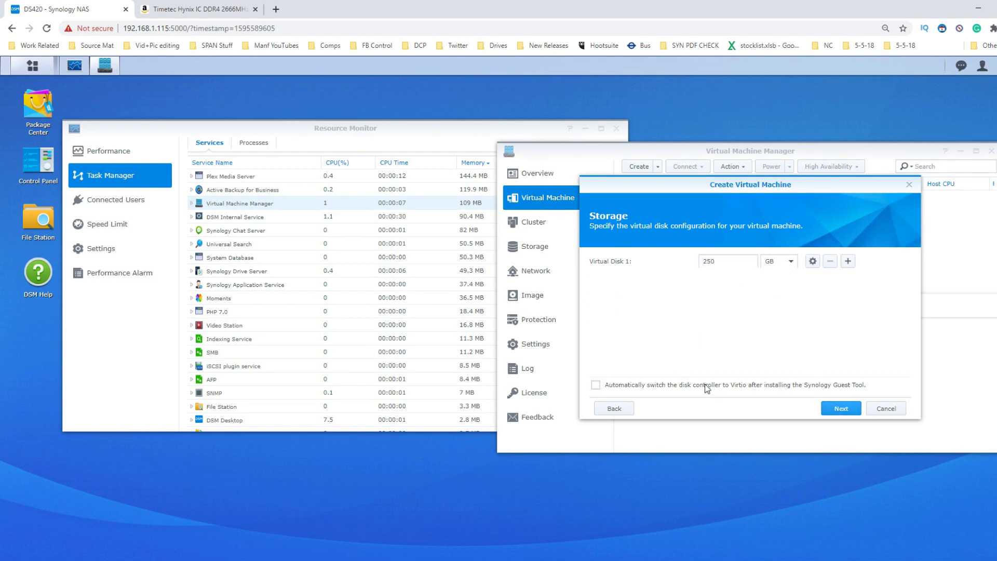
{"action": "left_click", "coordinate": [843, 409]}
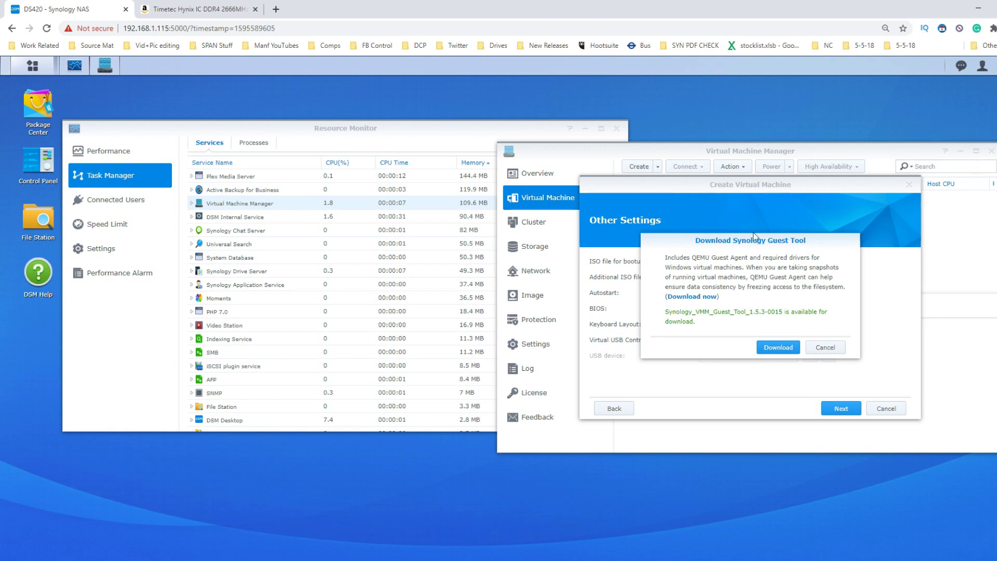
{"action": "left_click", "coordinate": [821, 346]}
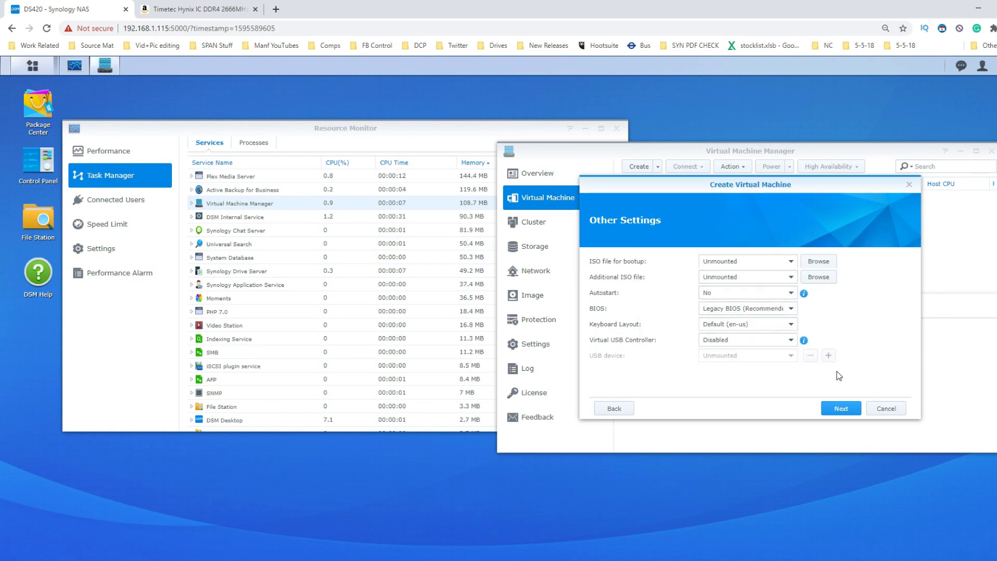
{"action": "left_click", "coordinate": [841, 409]}
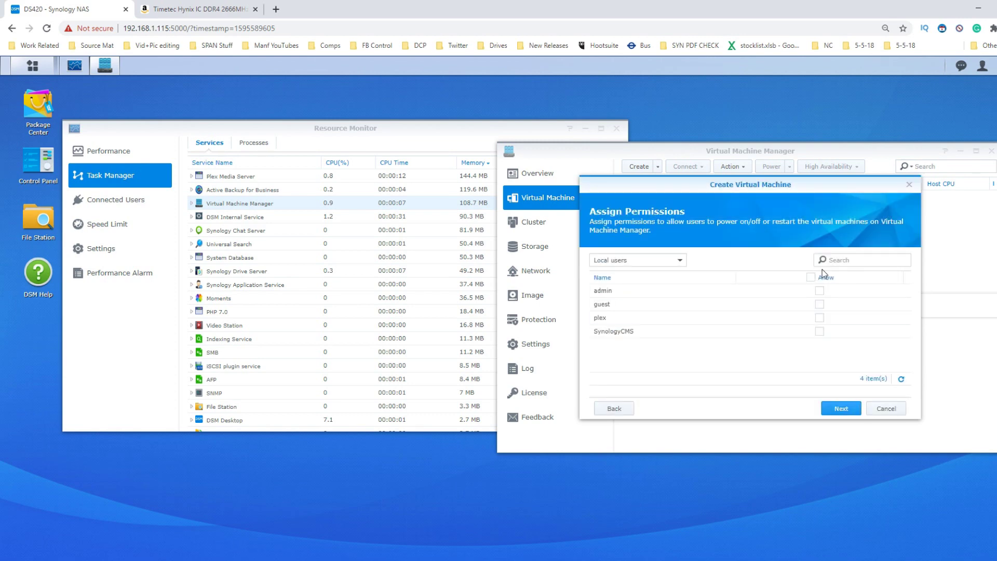
Allow all local users to power the virtual machine, and create it with power-on after creation enabled.
{"action": "left_click", "coordinate": [811, 277]}
{"action": "left_click", "coordinate": [841, 408]}
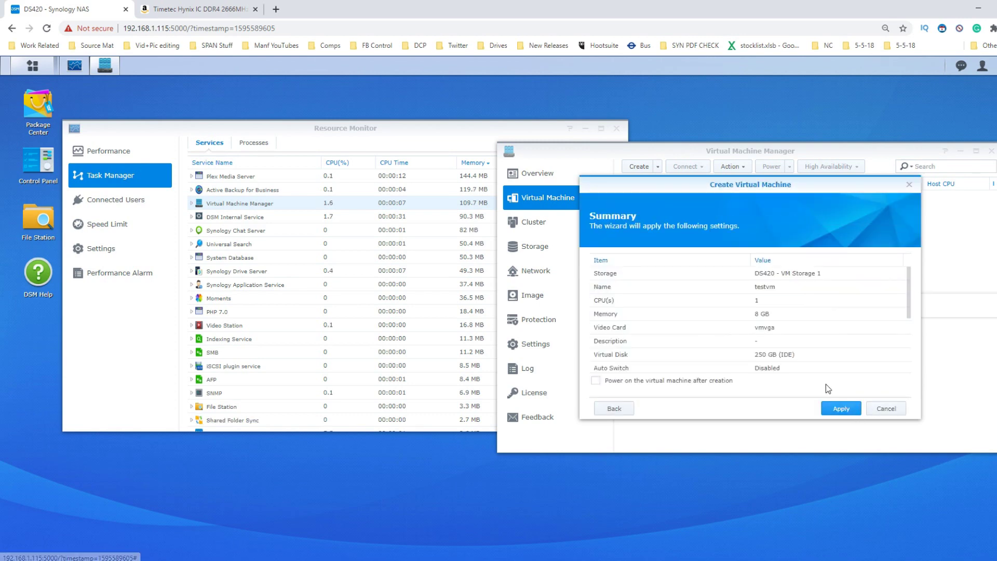
{"action": "scroll", "coordinate": [787, 312], "scroll_direction": "down", "scroll_amount": 3}
{"action": "scroll", "coordinate": [782, 338], "scroll_direction": "up", "scroll_amount": 3}
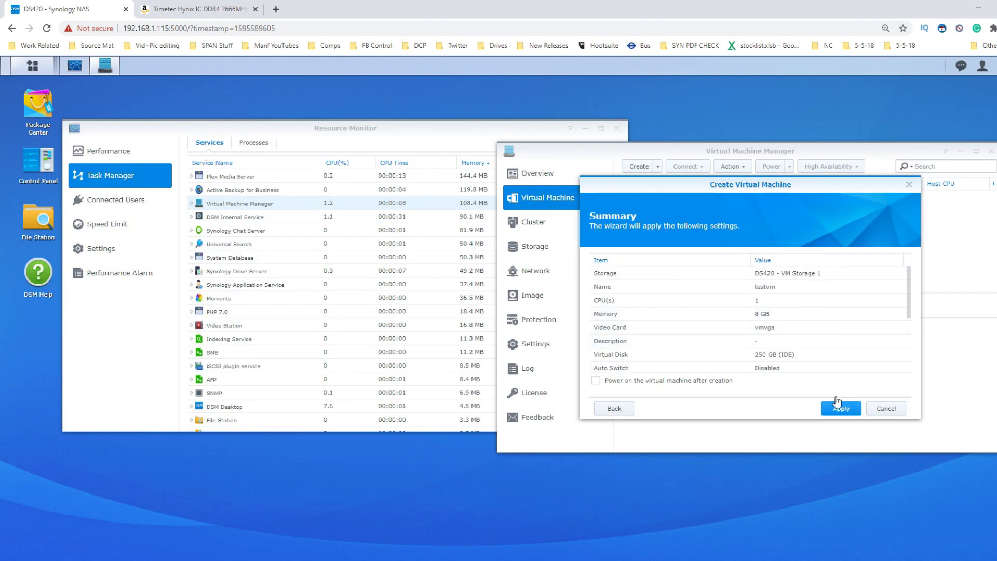
{"action": "left_click", "coordinate": [624, 383]}
{"action": "left_click", "coordinate": [837, 408]}
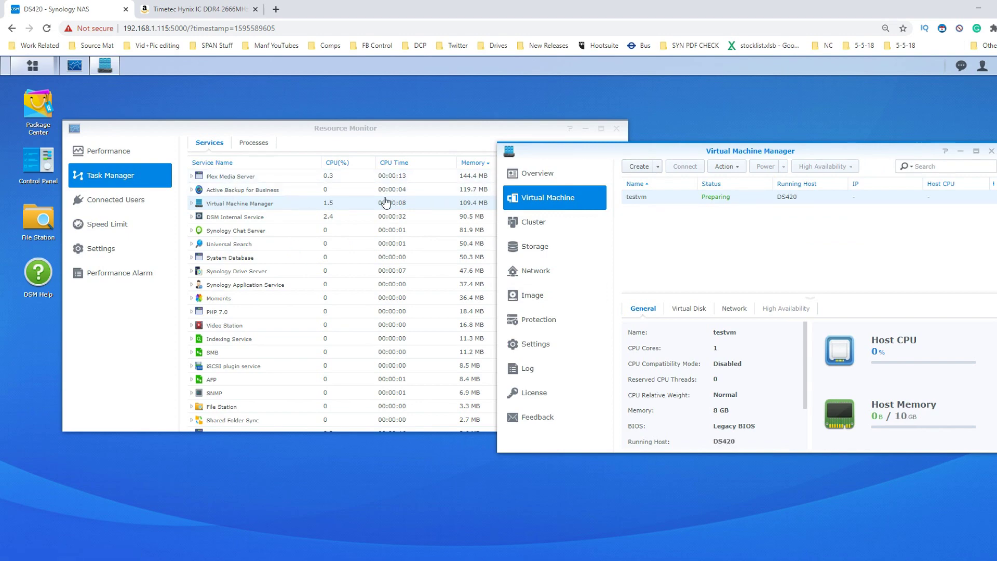
Align Resource Monitor beside Virtual Machine Manager, and view testvm's console before returning to the DS420 desktop.
{"action": "left_click", "coordinate": [349, 129]}
{"action": "left_click_drag", "start_coordinate": [349, 129], "coordinate": [313, 151]}
{"action": "left_click", "coordinate": [673, 151]}
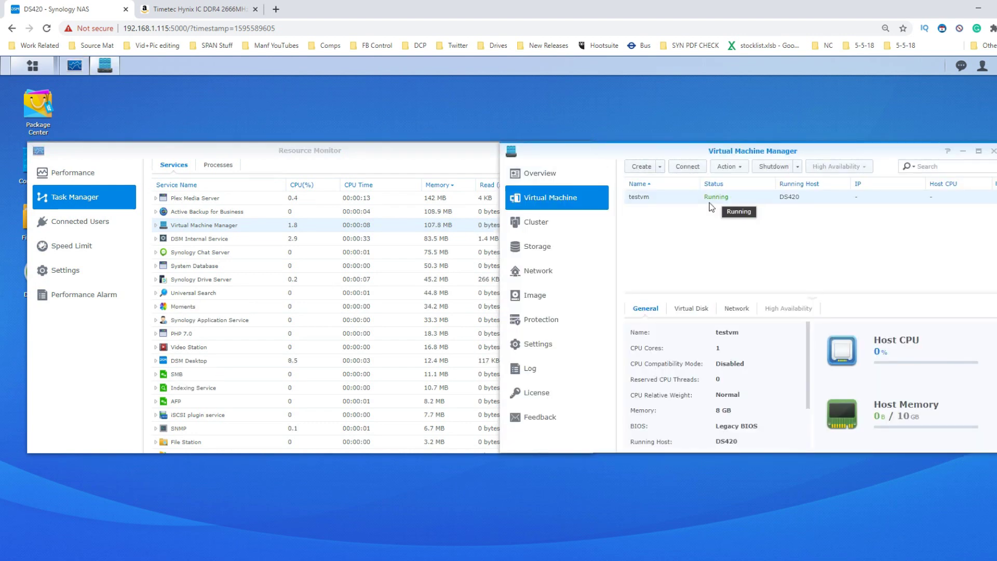
{"action": "left_click", "coordinate": [688, 167]}
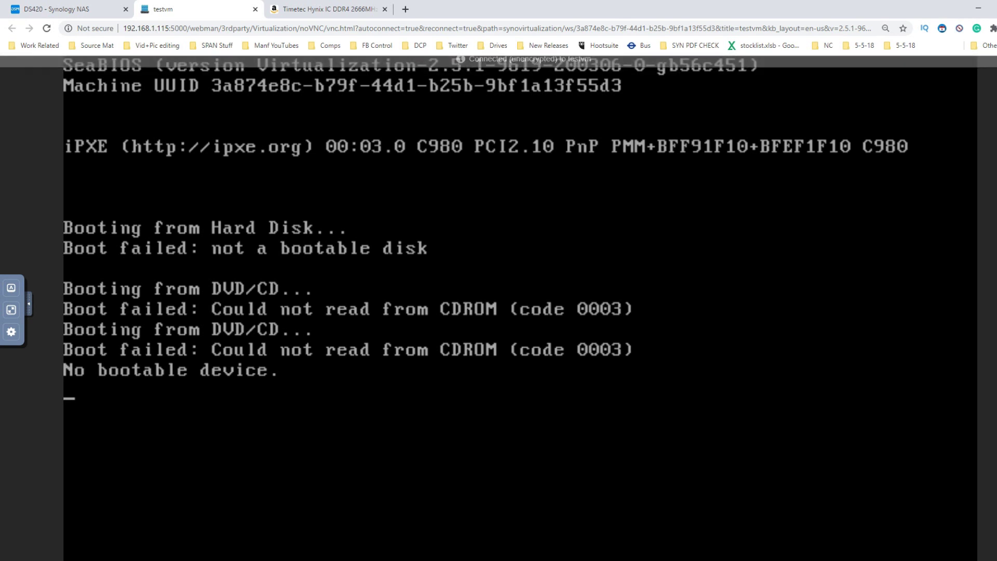
{"action": "left_click", "coordinate": [69, 7]}
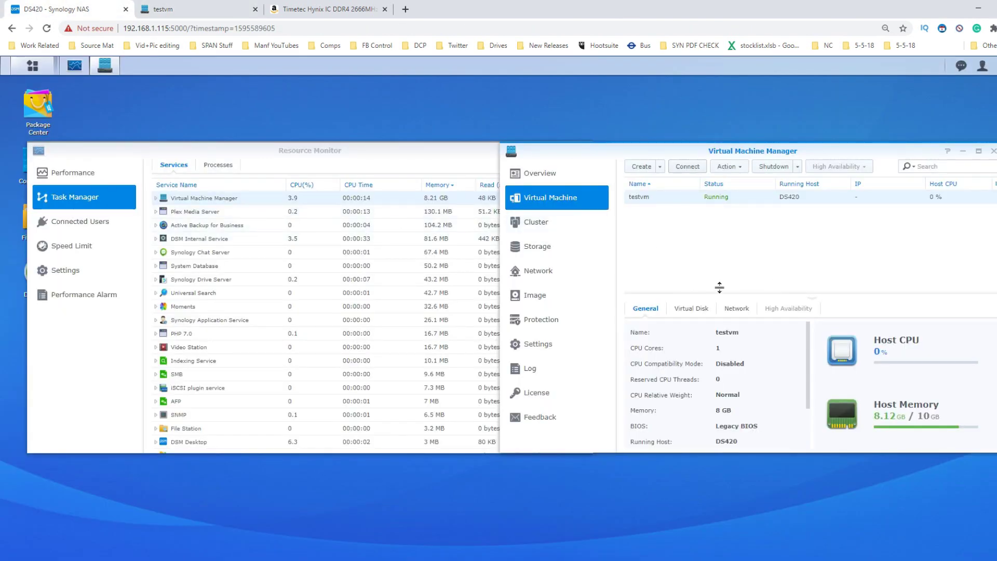
Examine memory performance in Resource Monitor, comparing the Swap graph with the Physical Memory graph while testvm is running.
{"action": "left_click", "coordinate": [223, 202]}
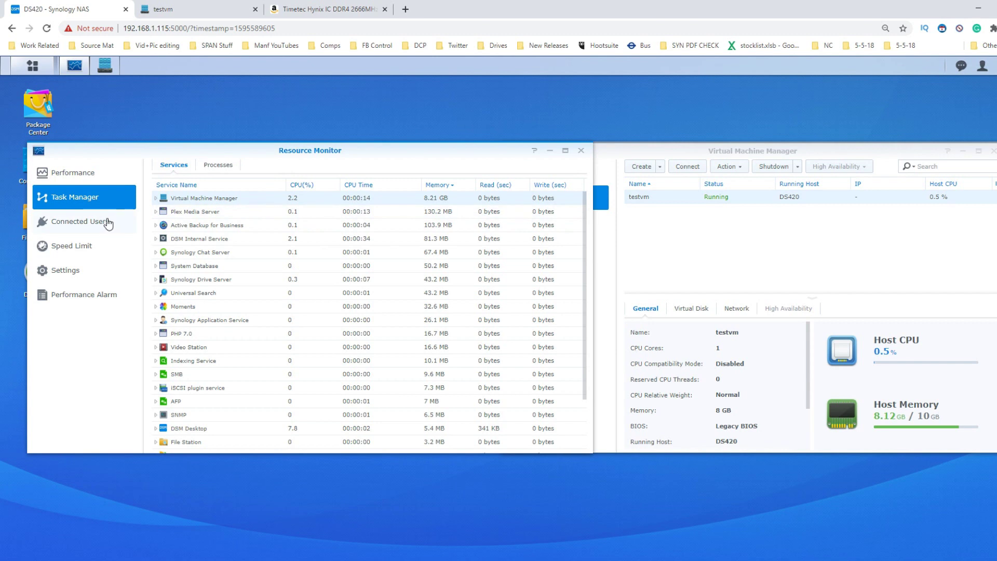
{"action": "left_click", "coordinate": [80, 175]}
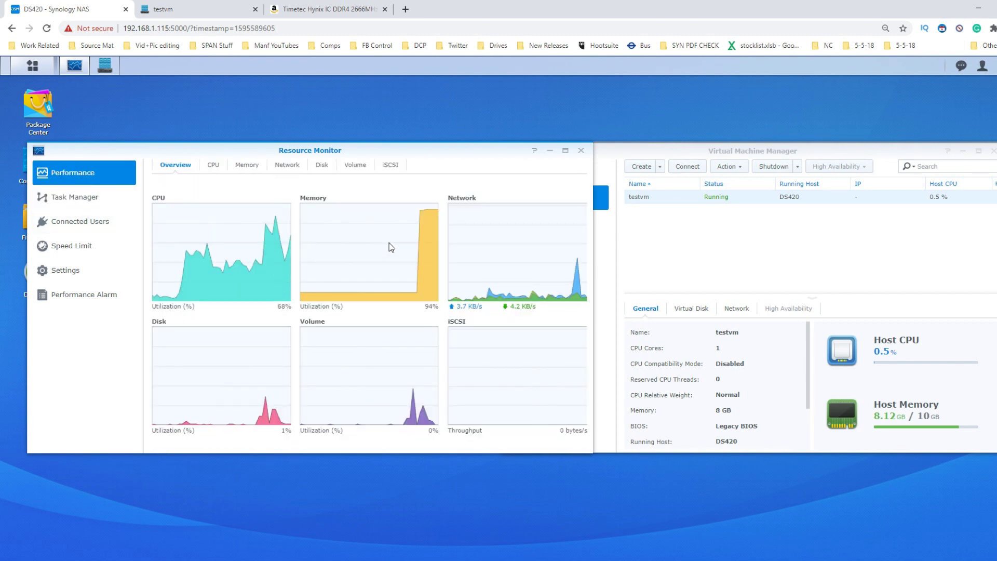
{"action": "left_click", "coordinate": [253, 165]}
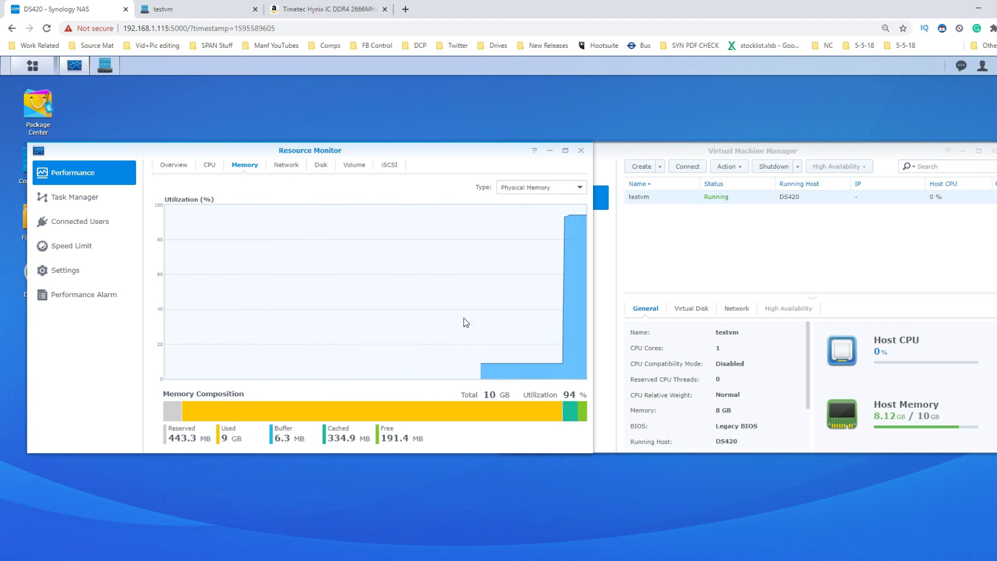
{"action": "left_click", "coordinate": [544, 188]}
{"action": "left_click", "coordinate": [531, 216]}
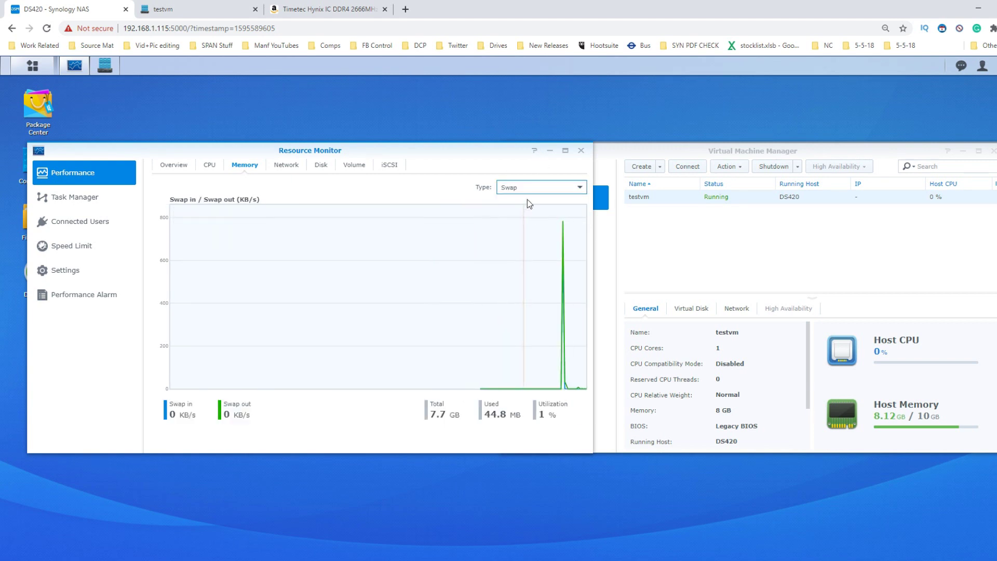
{"action": "left_click", "coordinate": [537, 187]}
{"action": "left_click", "coordinate": [525, 200]}
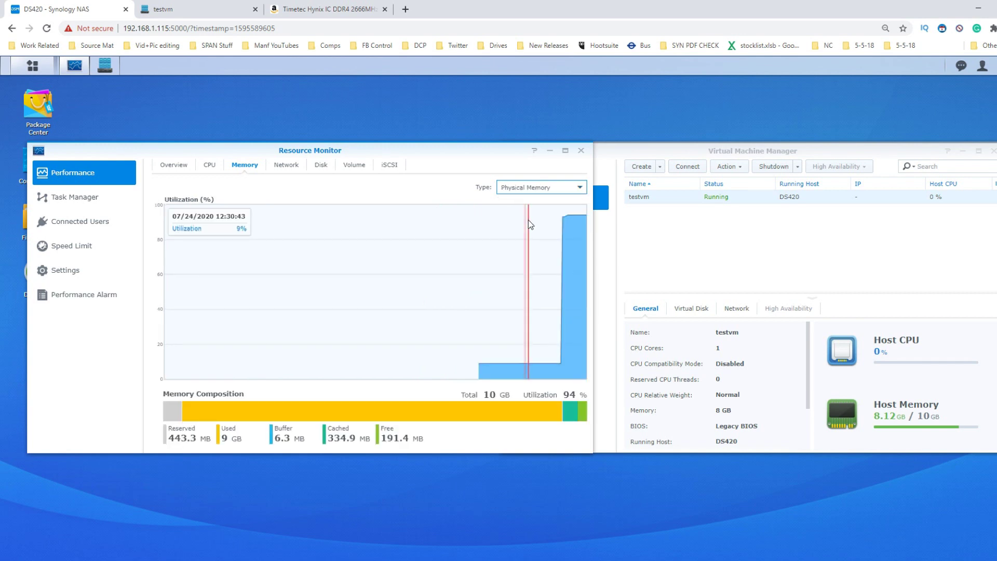
Close Resource Monitor and force testvm to shut down, accepting the risk of data loss.
{"action": "left_click", "coordinate": [687, 151]}
{"action": "left_click", "coordinate": [464, 145]}
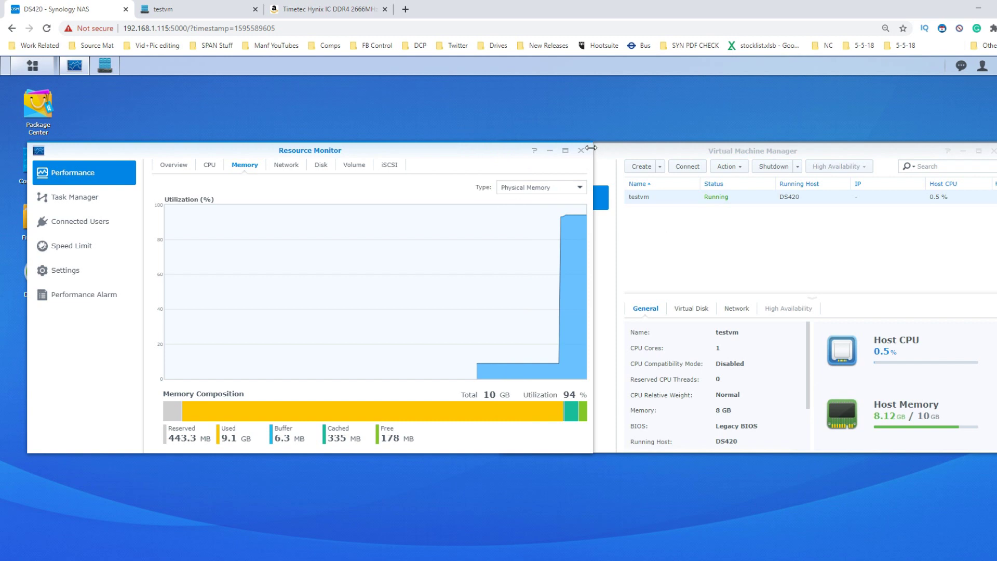
{"action": "left_click", "coordinate": [587, 151]}
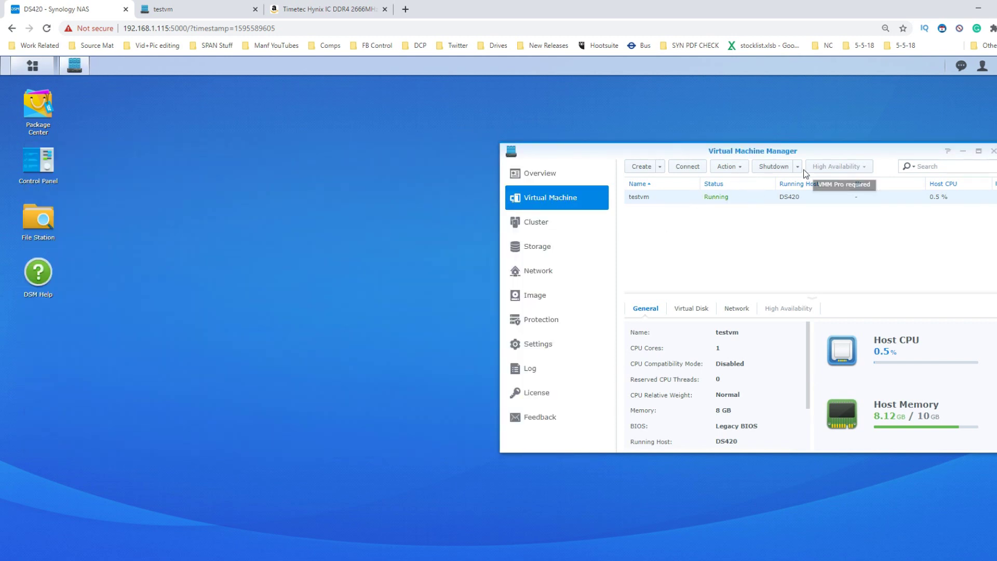
{"action": "left_click", "coordinate": [798, 167]}
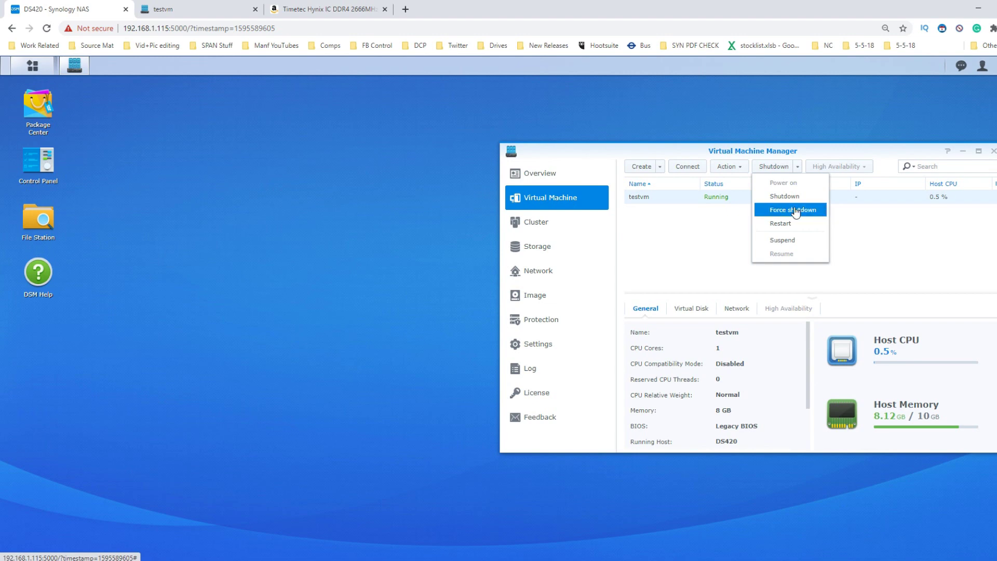
{"action": "left_click", "coordinate": [795, 212]}
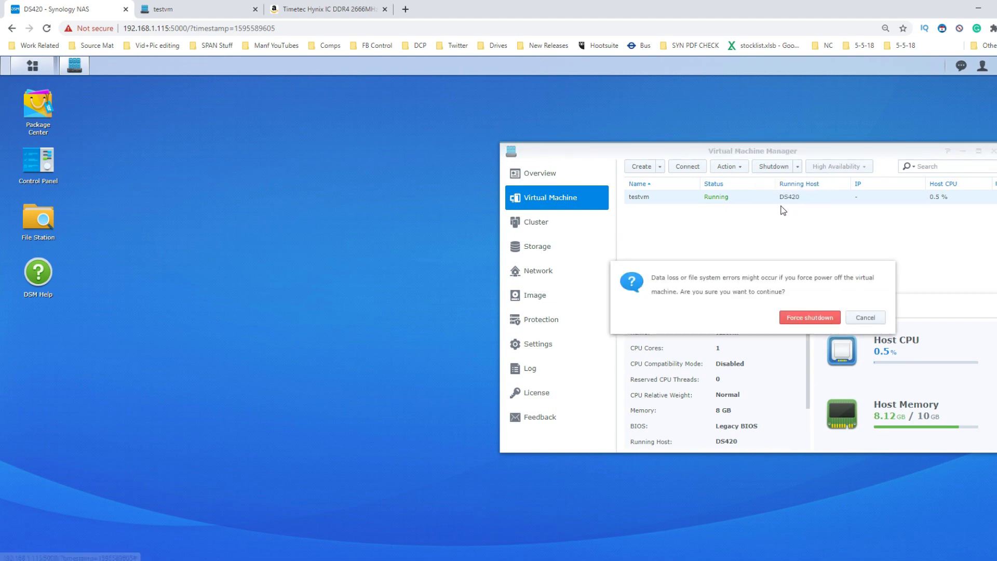
{"action": "left_click", "coordinate": [810, 316]}
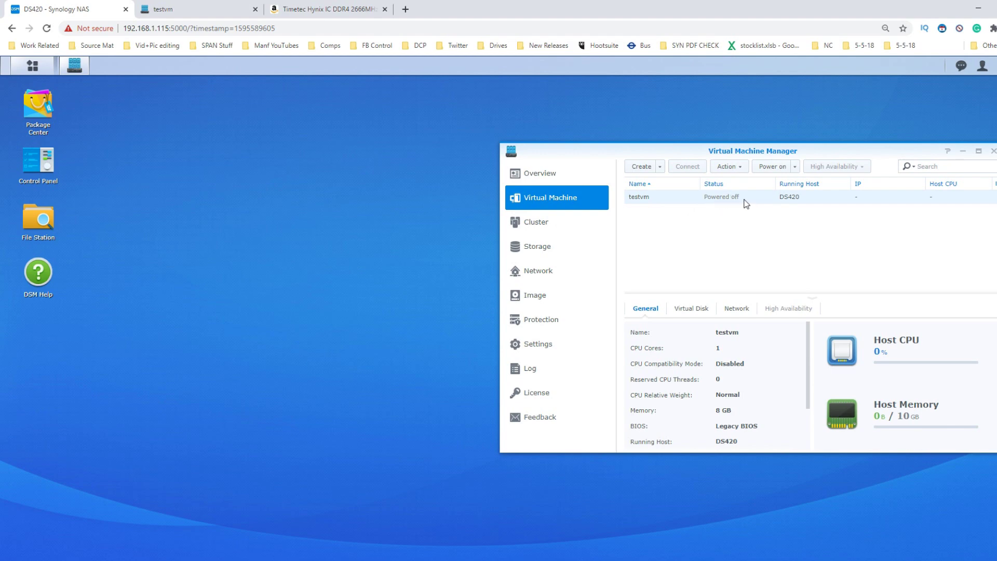
Reopen Resource Monitor to check physical memory composition and per-service usage with testvm powered off, and close it.
{"action": "left_click_drag", "start_coordinate": [783, 147], "coordinate": [705, 143]}
{"action": "left_click", "coordinate": [31, 66]}
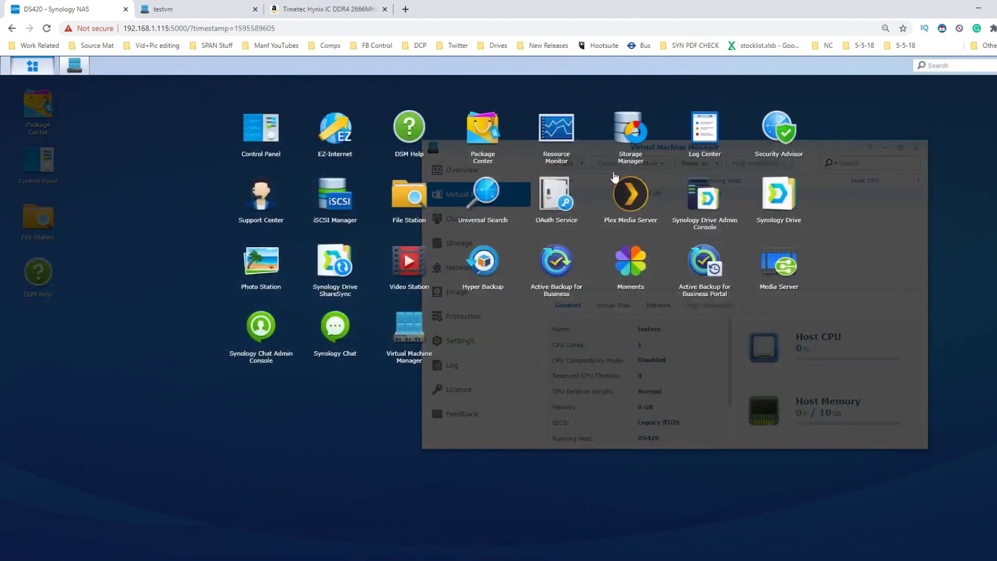
{"action": "left_click", "coordinate": [552, 138]}
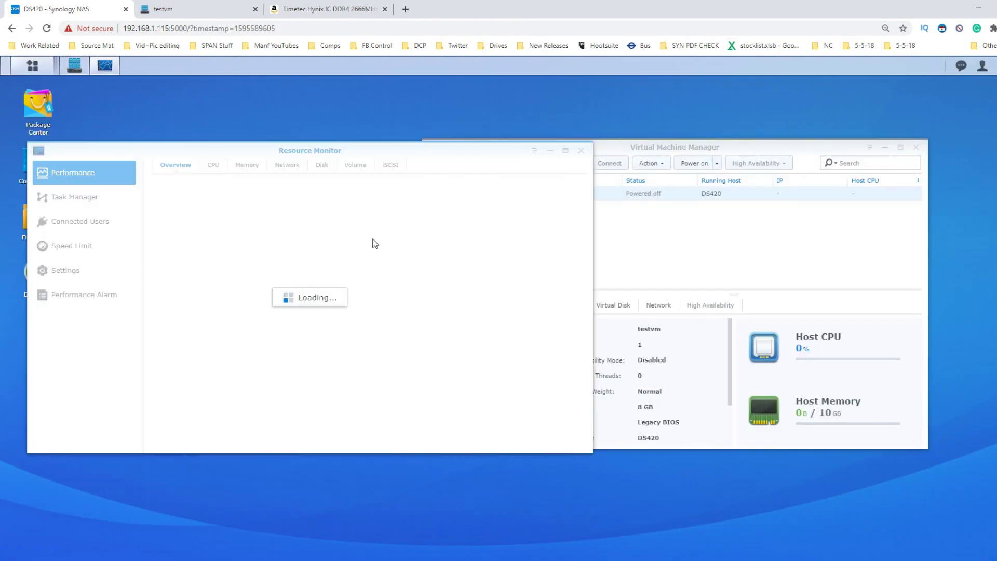
{"action": "left_click", "coordinate": [247, 166]}
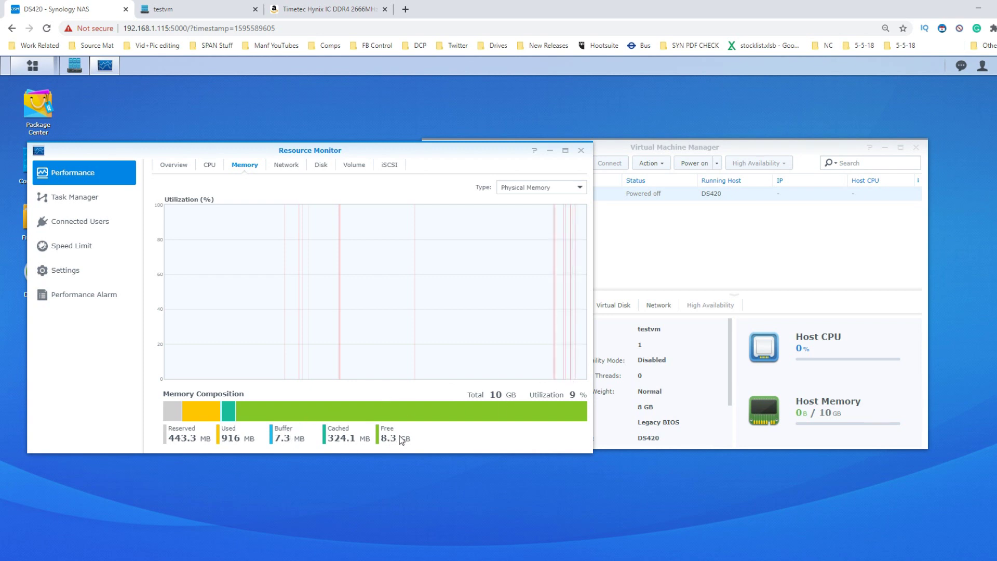
{"action": "left_click", "coordinate": [82, 201]}
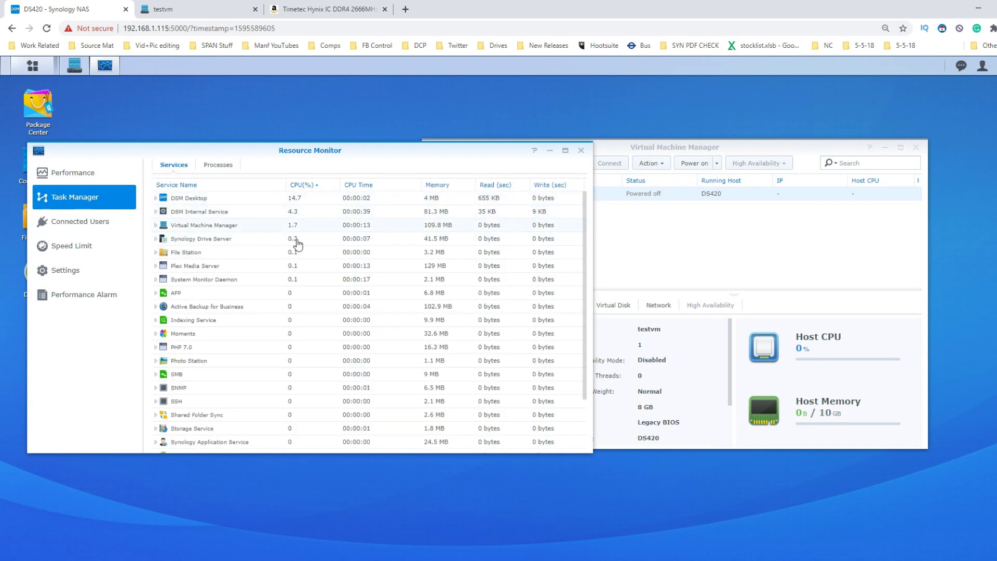
{"action": "left_click", "coordinate": [581, 150]}
Shut down the DS420 NAS and close the browser page with testvm's console.
{"action": "left_click", "coordinate": [983, 66]}
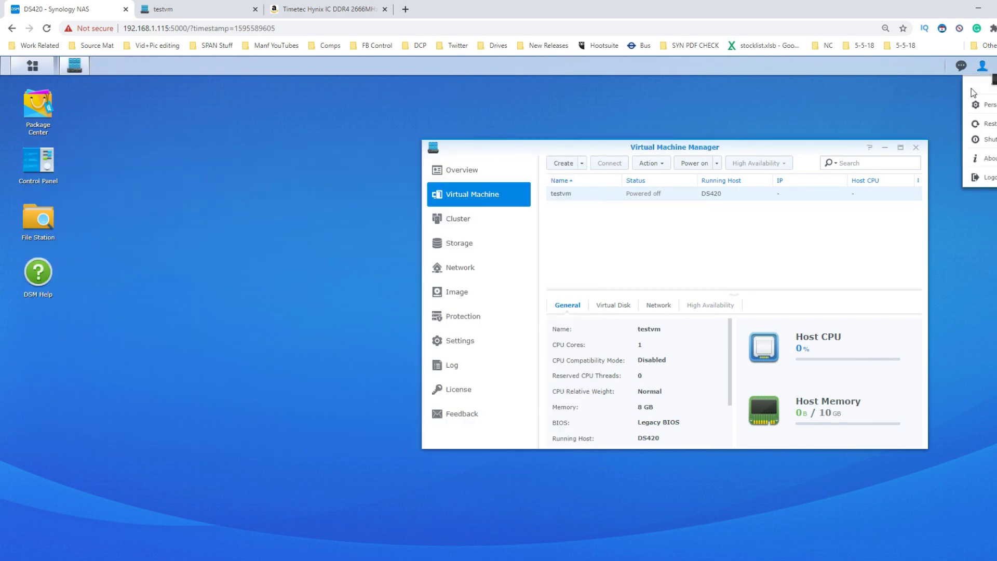
{"action": "left_click", "coordinate": [991, 140]}
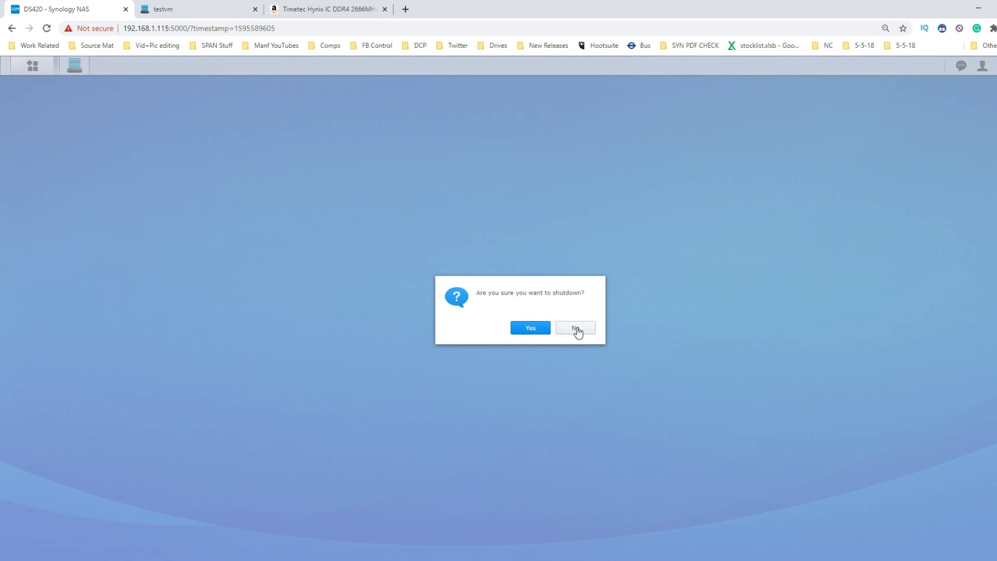
{"action": "left_click", "coordinate": [531, 329]}
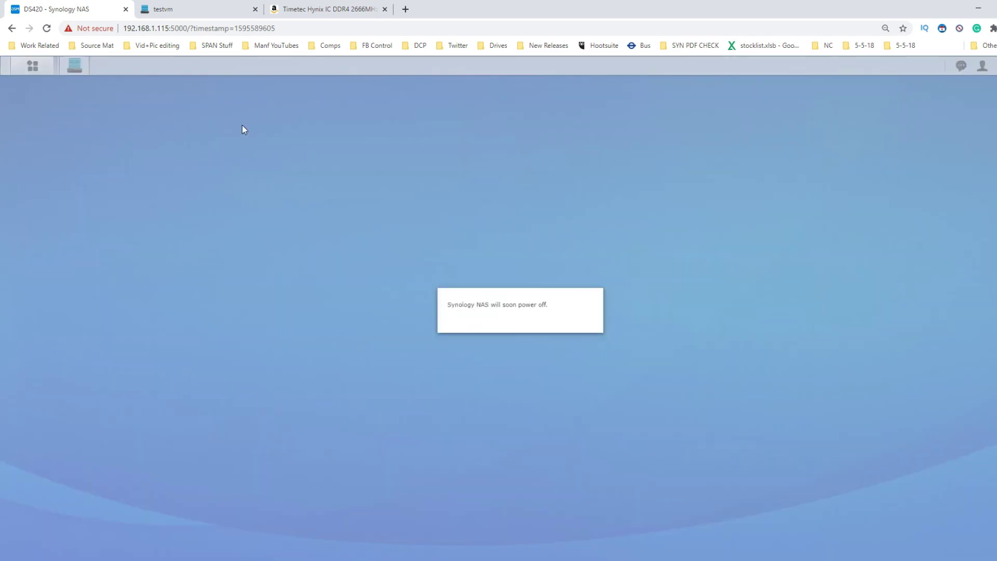
{"action": "left_click", "coordinate": [255, 9]}
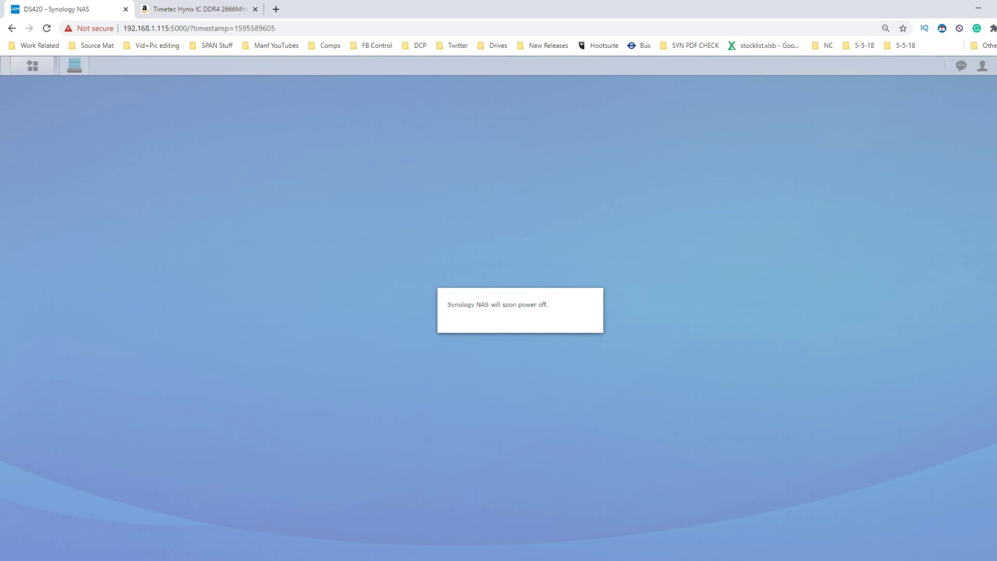
Switch to Synology Assistant and check in its preferences that the Memory Test advanced service is enabled.
{"action": "mouse_move", "coordinate": [557, 558]}
{"action": "left_click", "coordinate": [568, 554]}
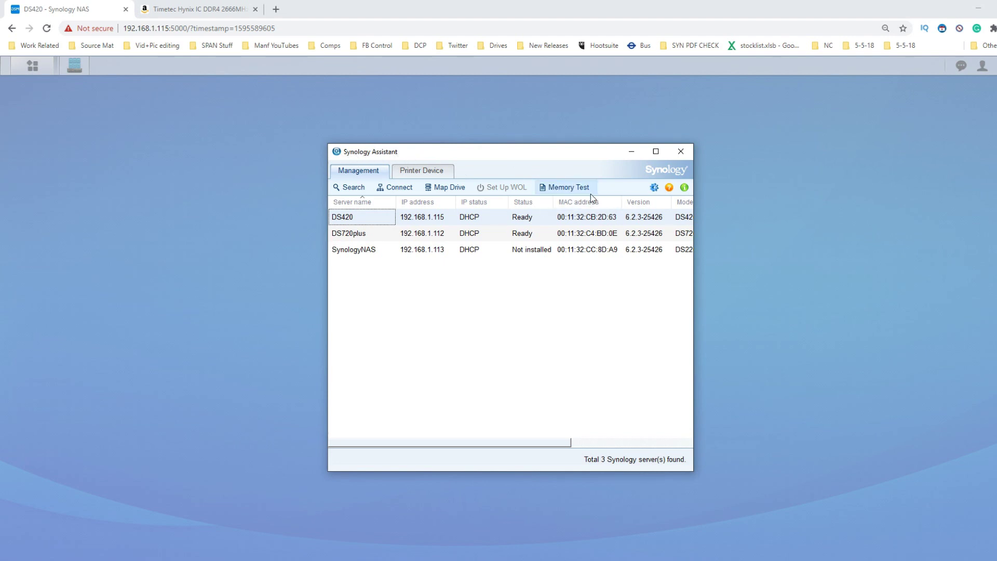
{"action": "left_click", "coordinate": [655, 186]}
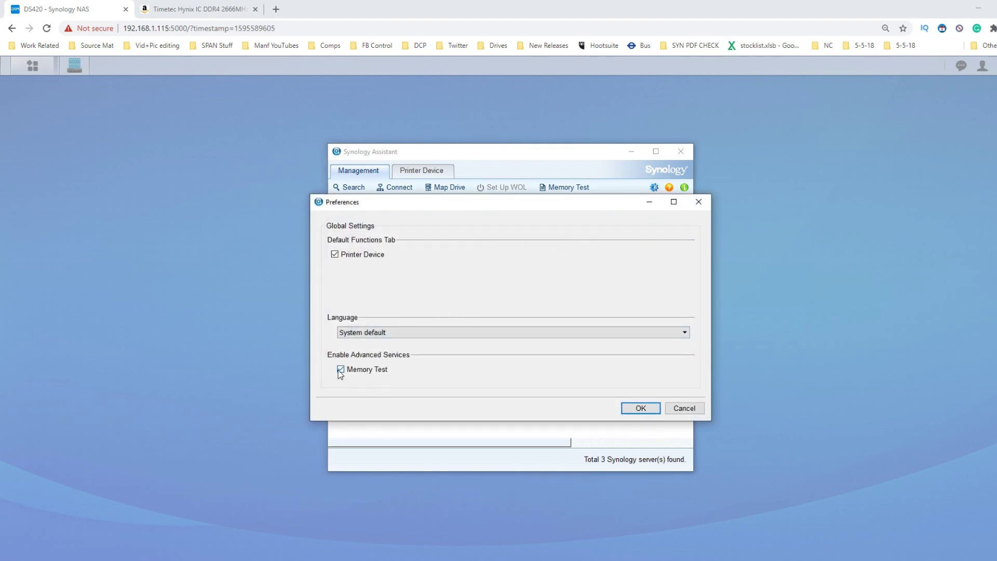
{"action": "left_click", "coordinate": [641, 410]}
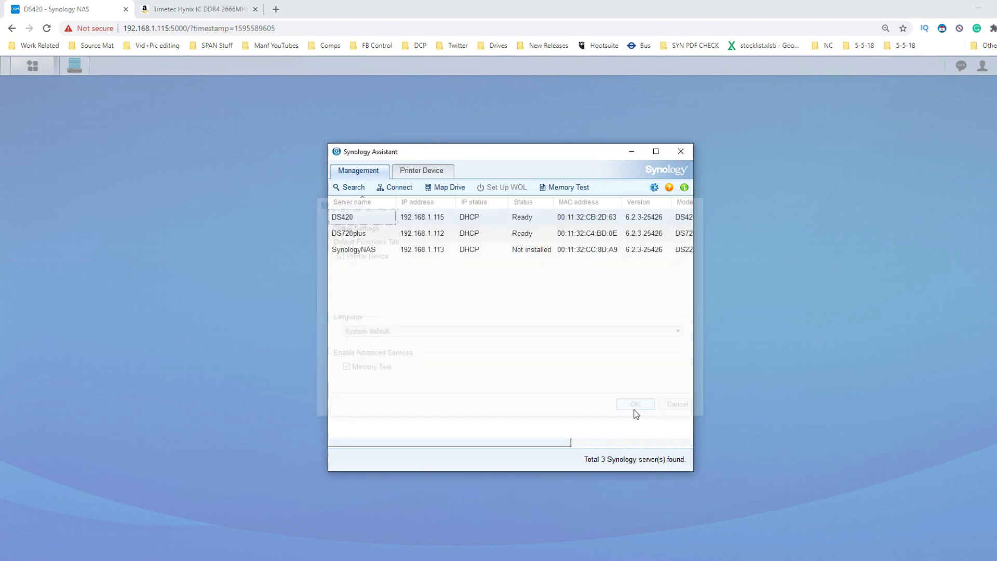
View the Memory Test wizard's introduction for DS420, cancel the test, and minimise Synology Assistant.
{"action": "right_click", "coordinate": [346, 221]}
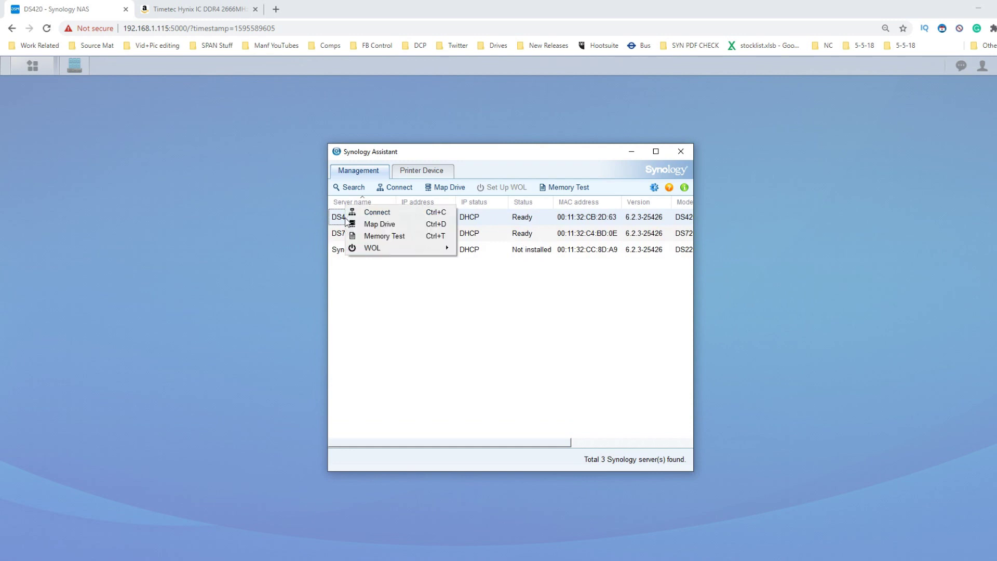
{"action": "left_click", "coordinate": [385, 238]}
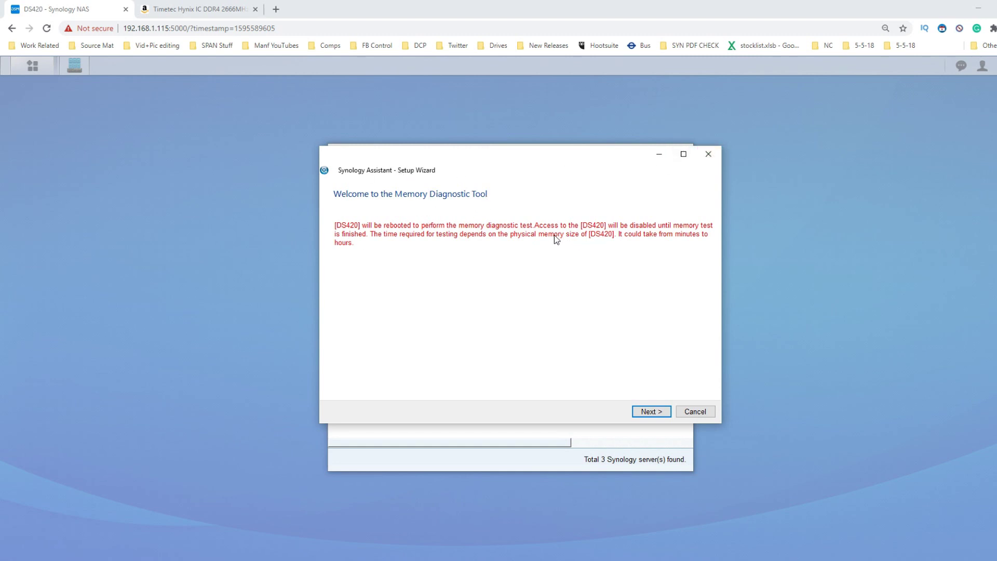
{"action": "left_click", "coordinate": [685, 411]}
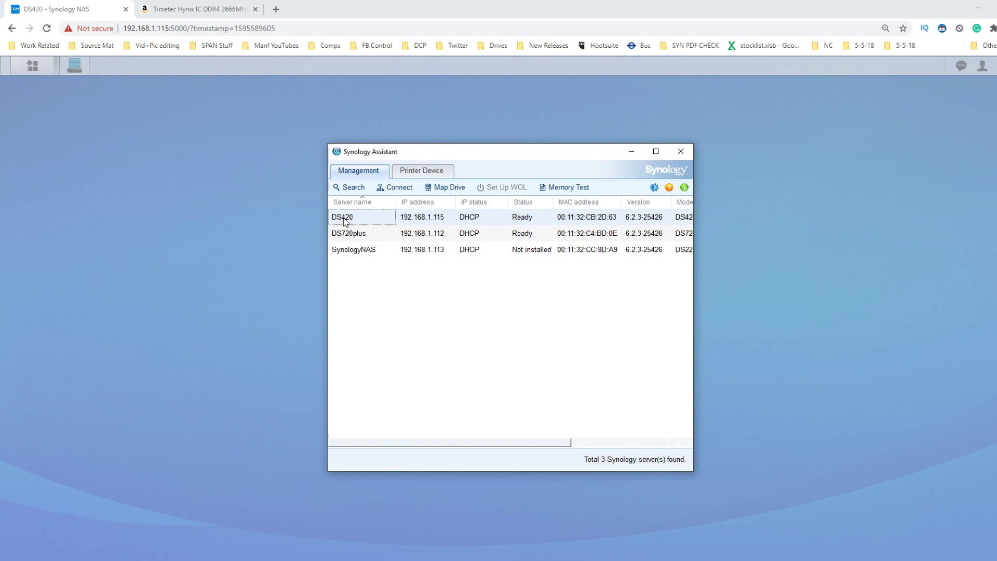
{"action": "left_click", "coordinate": [632, 154]}
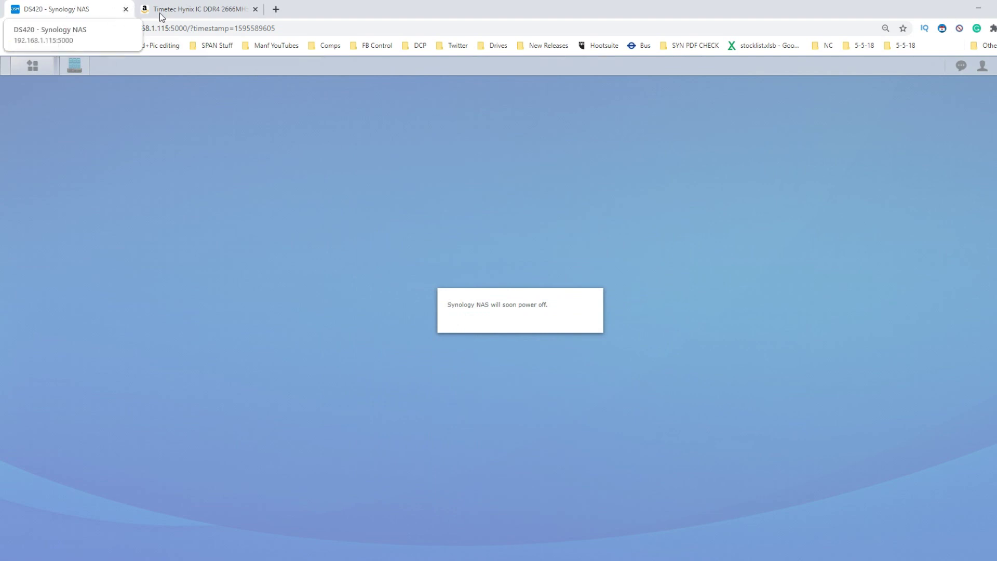
Review the Amazon listing for the Timetec Hynix 16GB DDR4 2666MHz memory module, and return to the DS420 page.
{"action": "left_click", "coordinate": [200, 27]}
{"action": "left_click", "coordinate": [199, 9]}
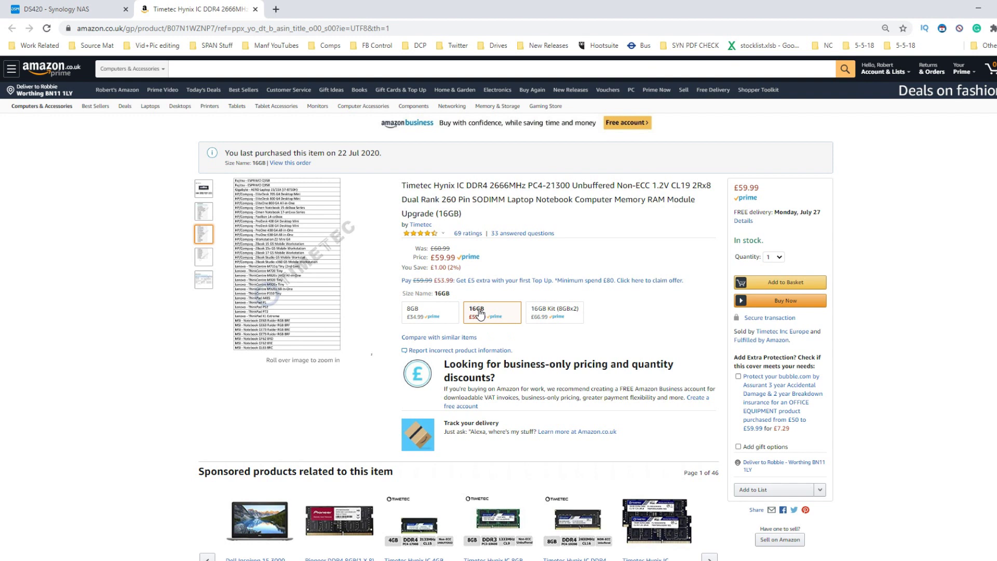
{"action": "left_click_drag", "start_coordinate": [405, 185], "coordinate": [636, 187]}
{"action": "left_click", "coordinate": [422, 192]}
{"action": "left_click", "coordinate": [72, 9]}
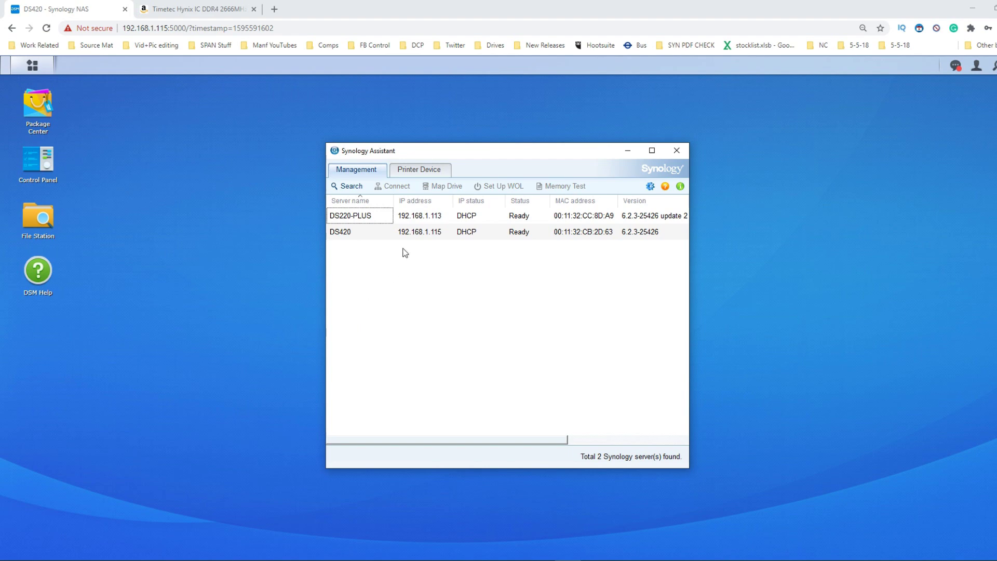
Look up the Memory Test command for DS420 in Synology Assistant without running it, and minimise the program.
{"action": "left_click", "coordinate": [343, 234]}
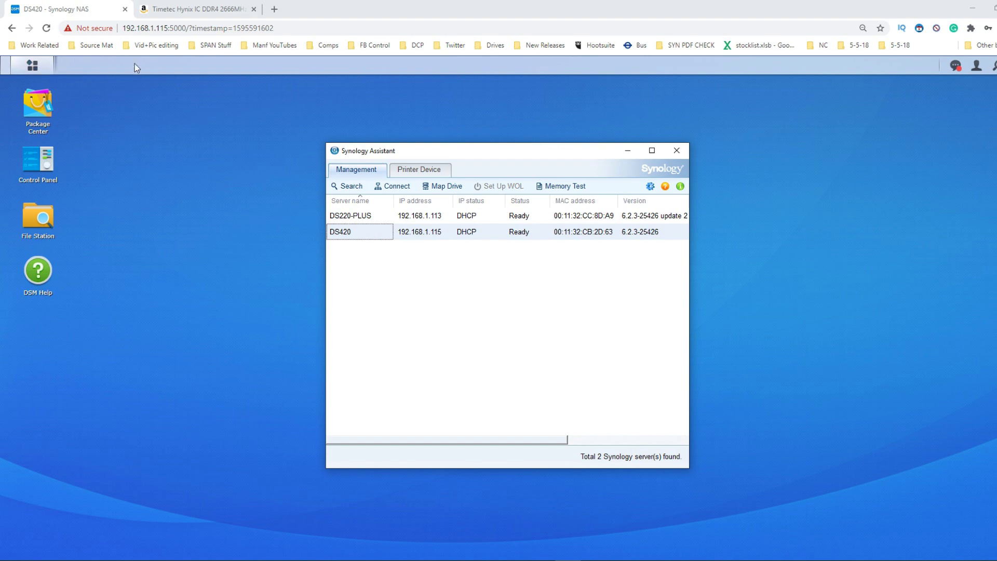
{"action": "right_click", "coordinate": [359, 232]}
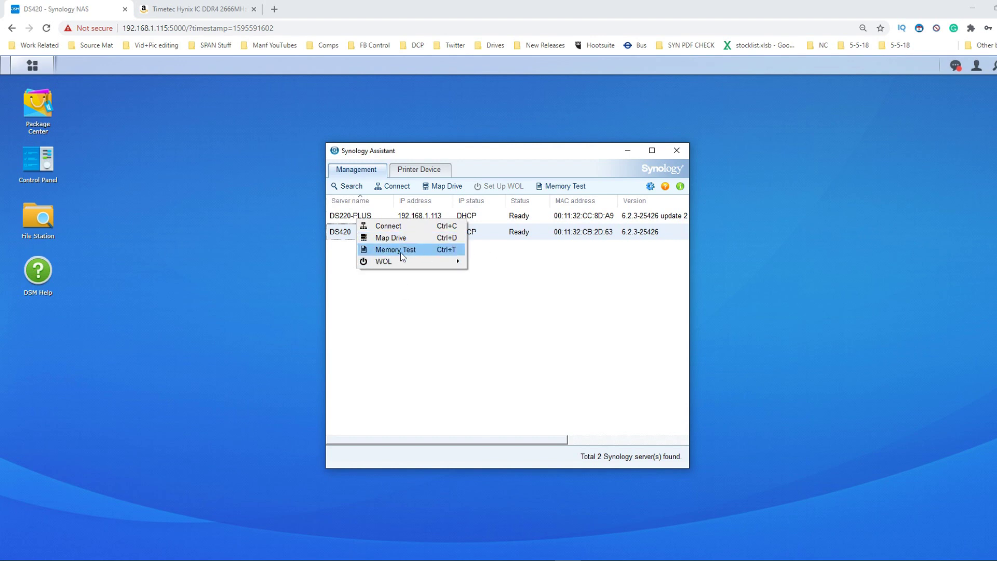
{"action": "left_click", "coordinate": [441, 301]}
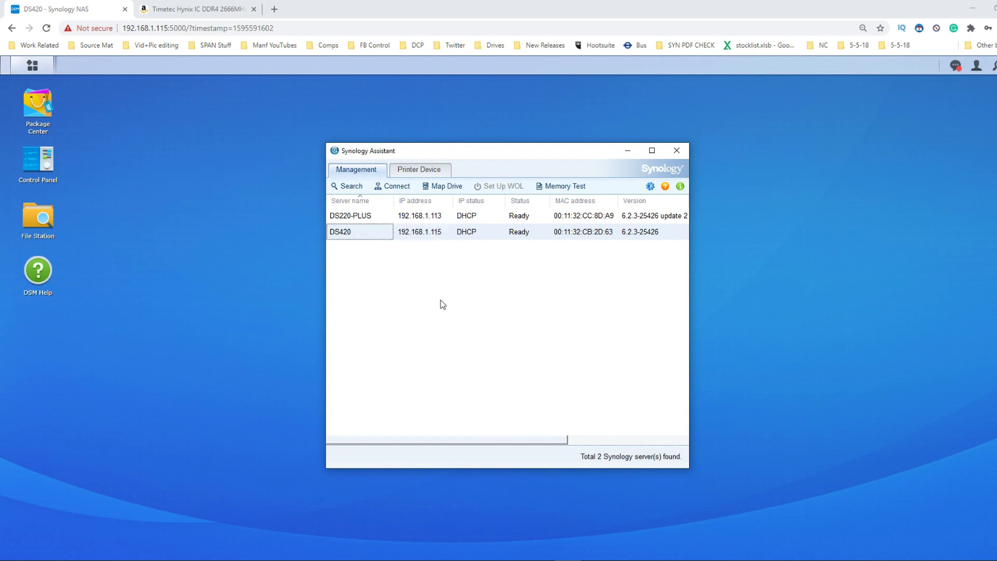
{"action": "left_click", "coordinate": [628, 151]}
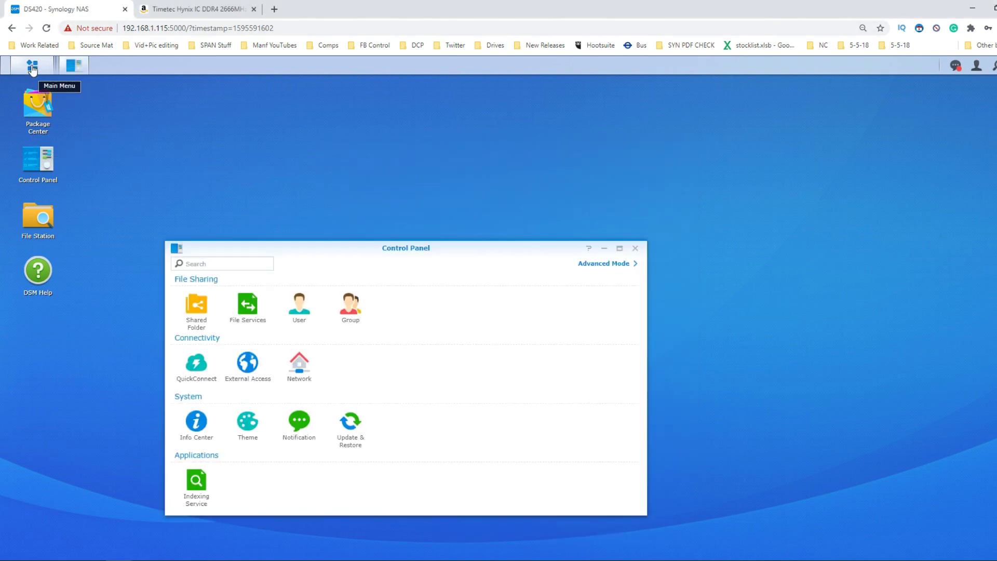
Open Virtual Machine Manager and Resource Monitor, and check the total physical memory in Control Panel's Info Center.
{"action": "left_click", "coordinate": [33, 65]}
{"action": "left_click", "coordinate": [171, 99]}
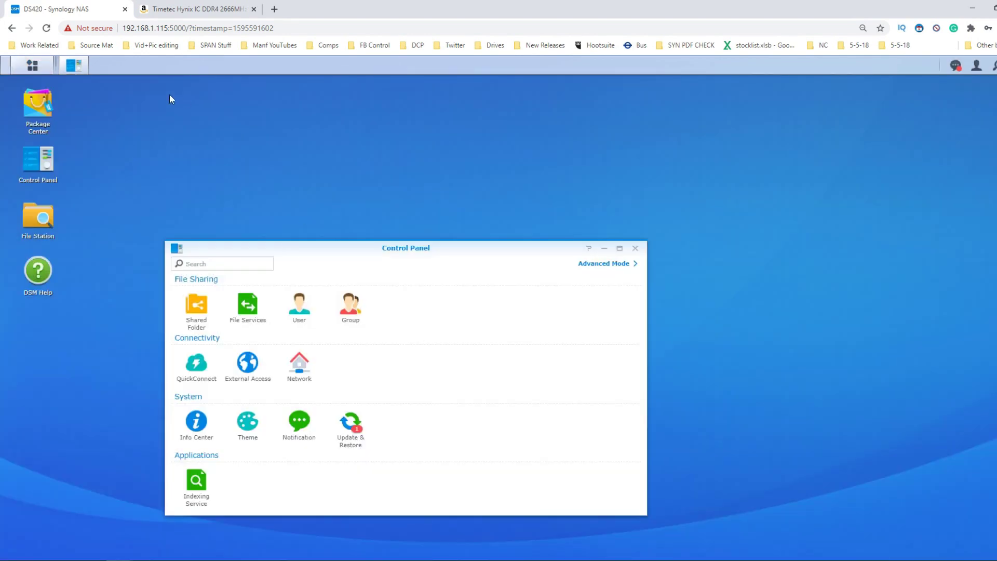
{"action": "left_click", "coordinate": [28, 65]}
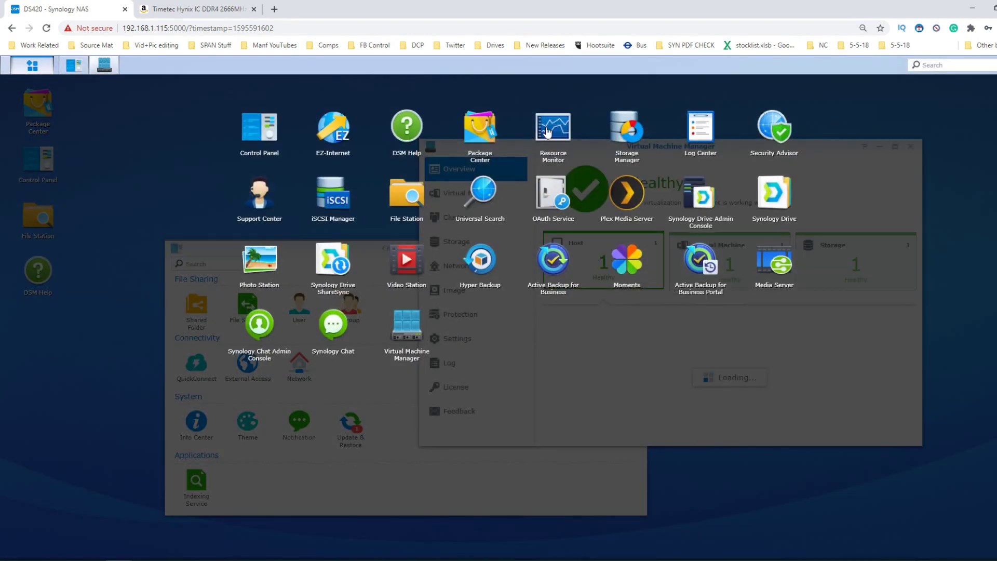
{"action": "left_click", "coordinate": [546, 126]}
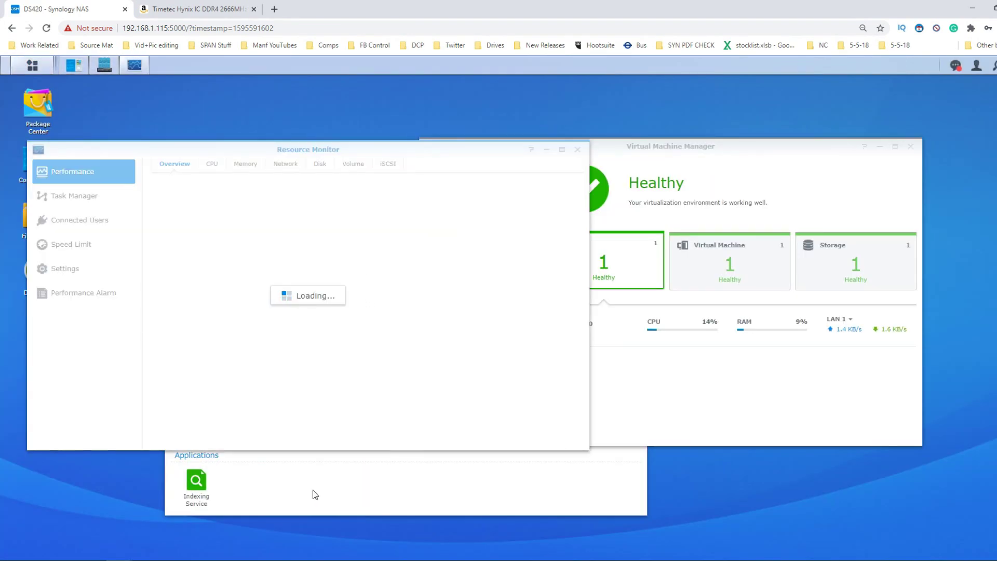
{"action": "left_click", "coordinate": [279, 503]}
{"action": "left_click", "coordinate": [194, 425]}
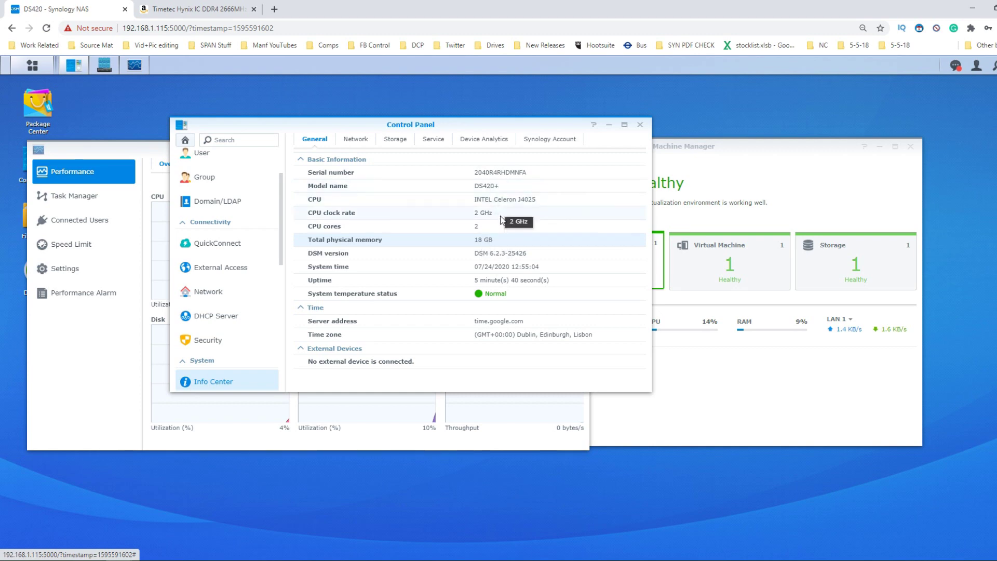
Close Control Panel, check the memory composition in Resource Monitor, and list the running services sorted by memory use.
{"action": "left_click", "coordinate": [641, 126]}
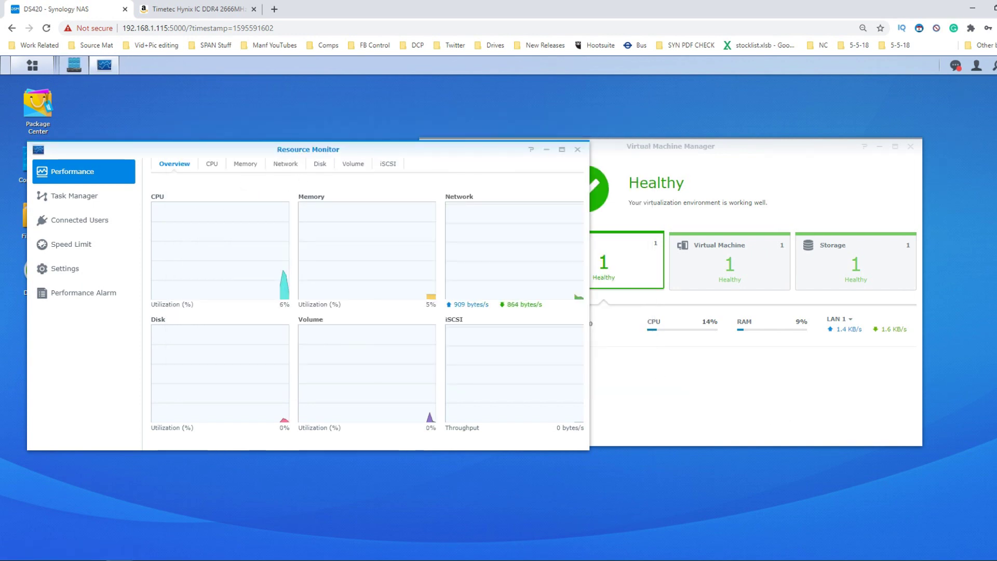
{"action": "left_click", "coordinate": [995, 65]}
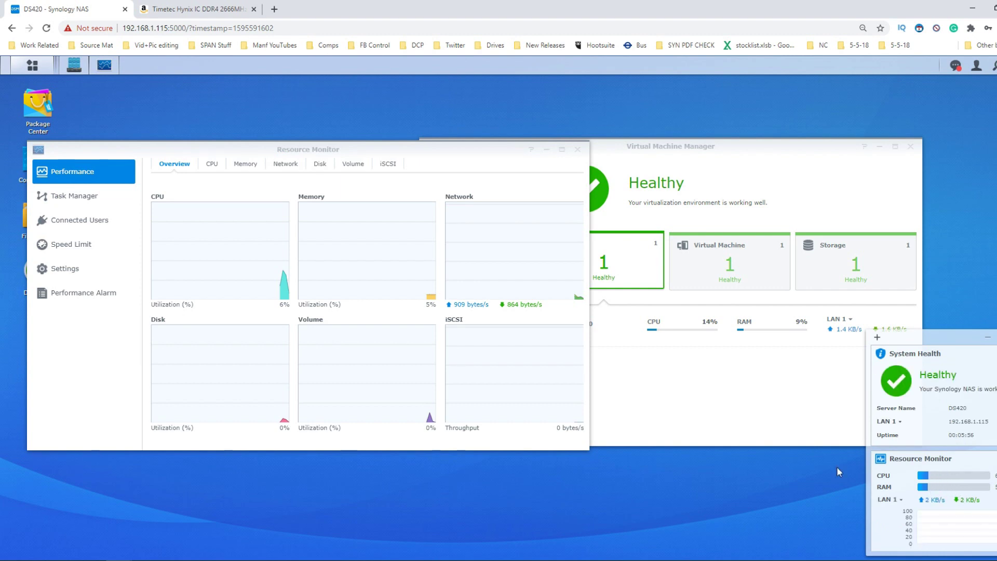
{"action": "left_click", "coordinate": [250, 165]}
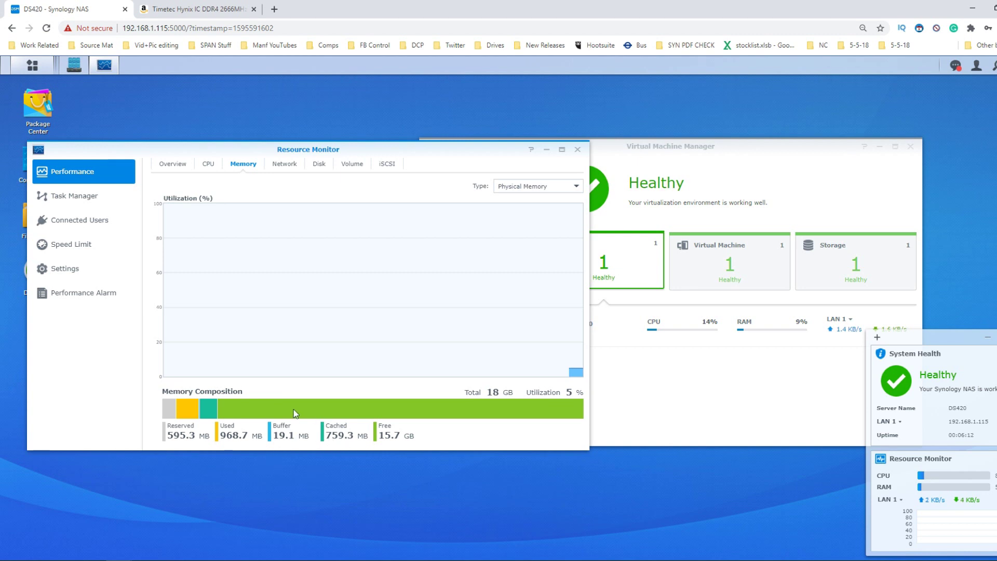
{"action": "left_click", "coordinate": [80, 197]}
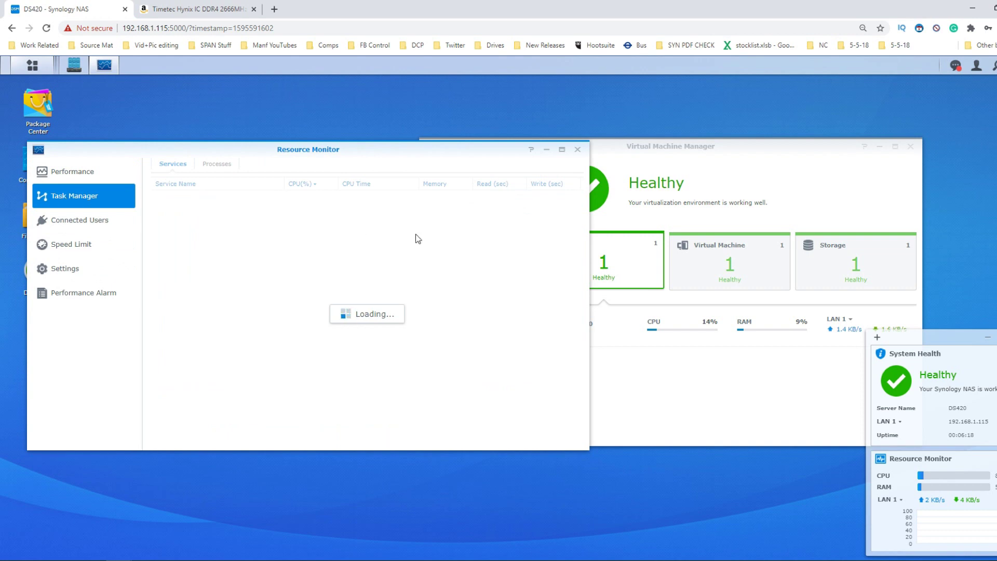
{"action": "left_click", "coordinate": [436, 183]}
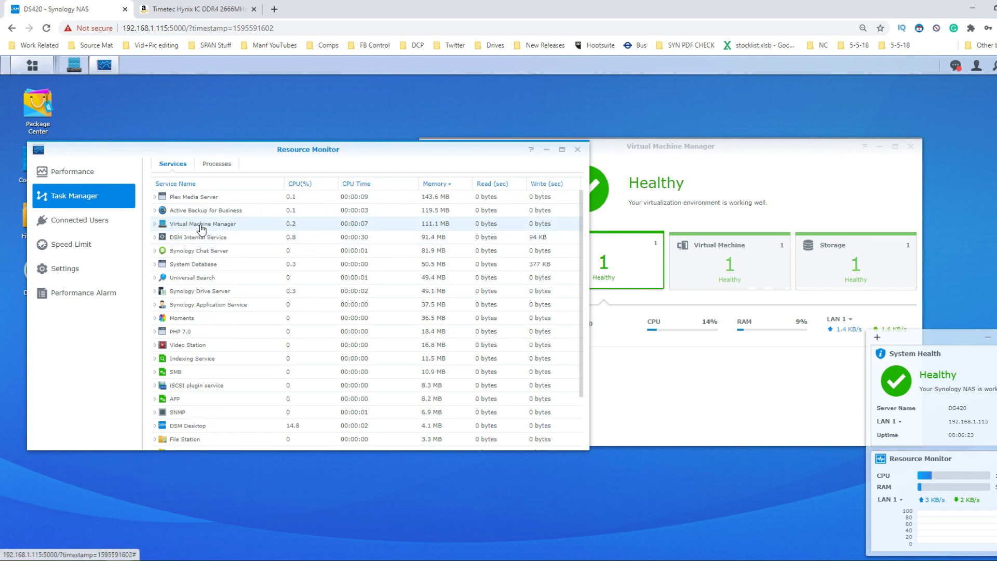
Bring Virtual Machine Manager forward and open the settings of the virtual machine testvm for editing.
{"action": "left_click", "coordinate": [74, 65]}
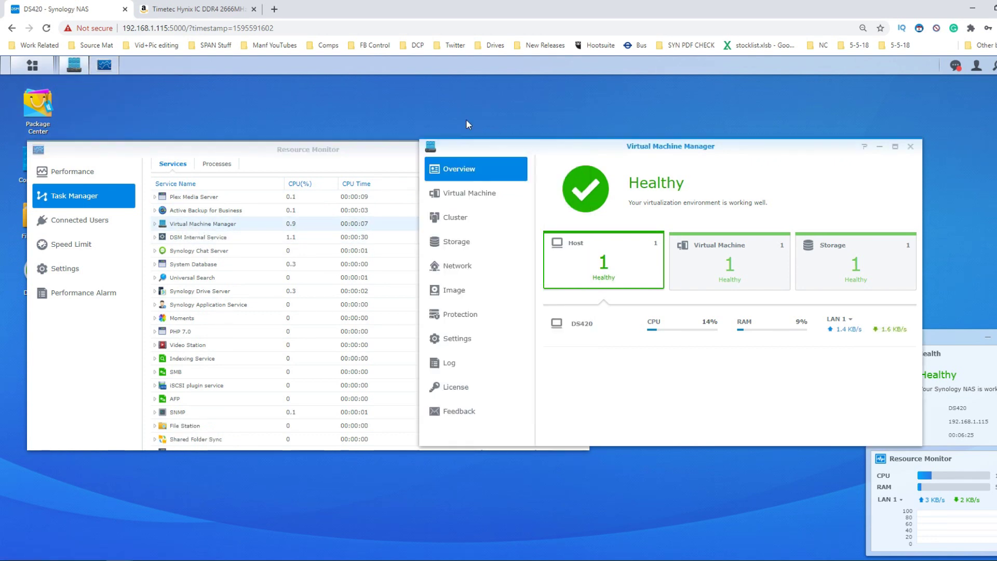
{"action": "left_click_drag", "start_coordinate": [691, 141], "coordinate": [564, 130]}
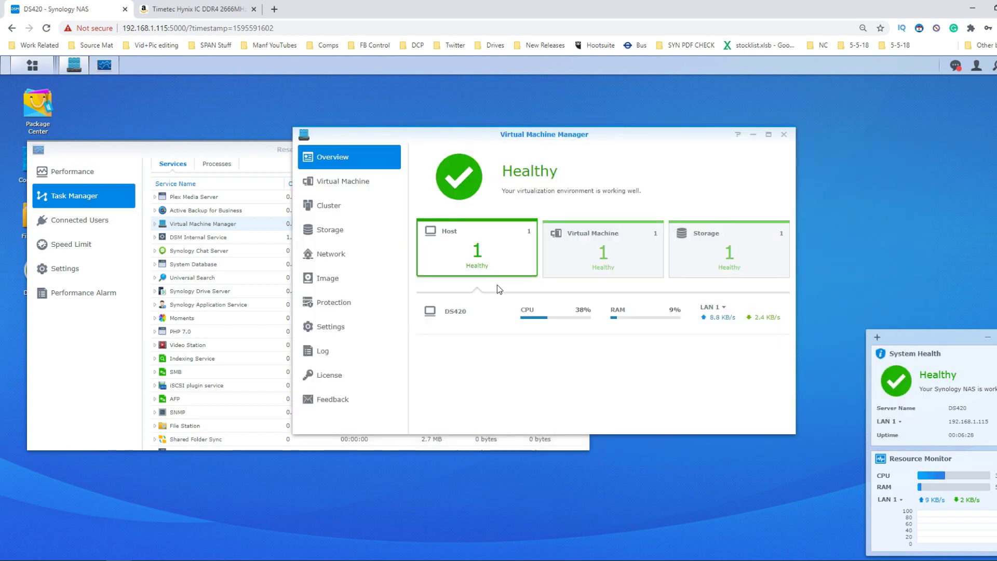
{"action": "left_click", "coordinate": [360, 182]}
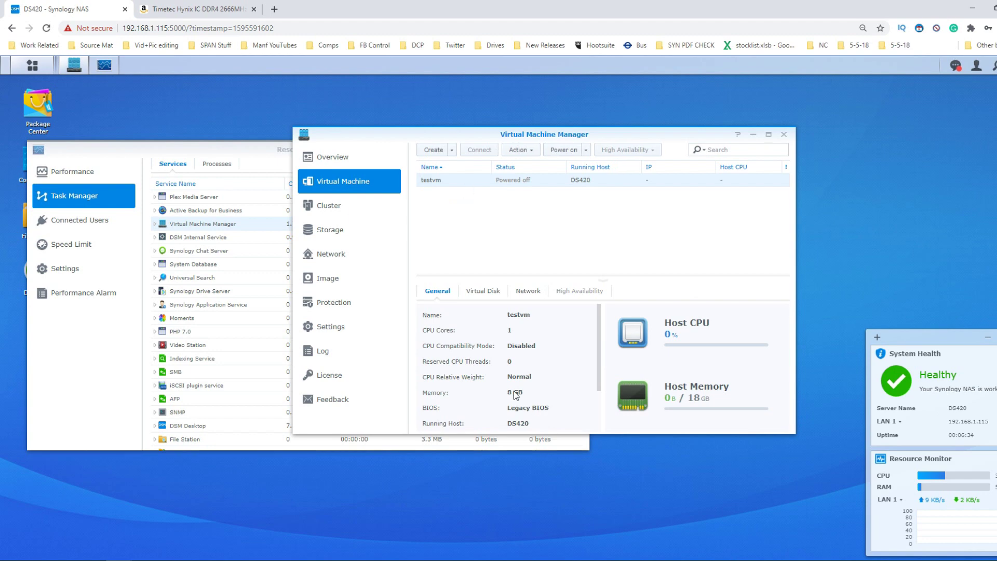
{"action": "left_click", "coordinate": [533, 156]}
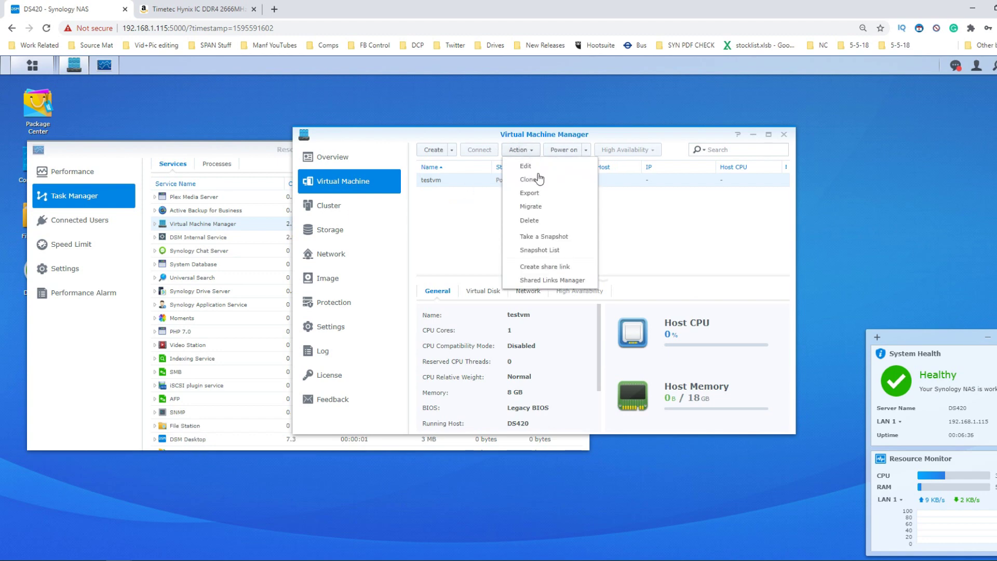
{"action": "left_click", "coordinate": [530, 168]}
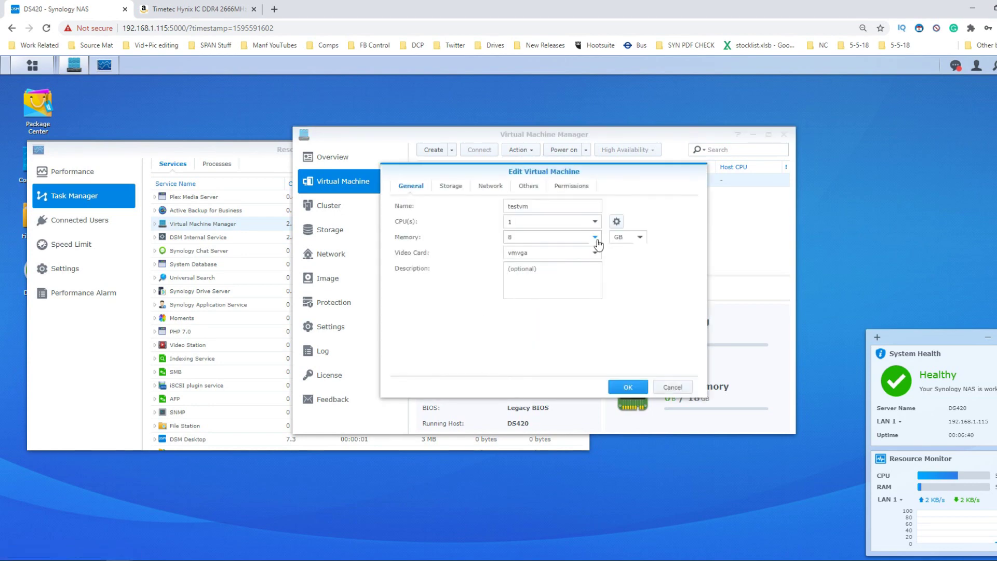
Try memory sizes of 14 GB and 16 GB for testvm.
{"action": "left_click", "coordinate": [595, 238]}
{"action": "left_click", "coordinate": [528, 330]}
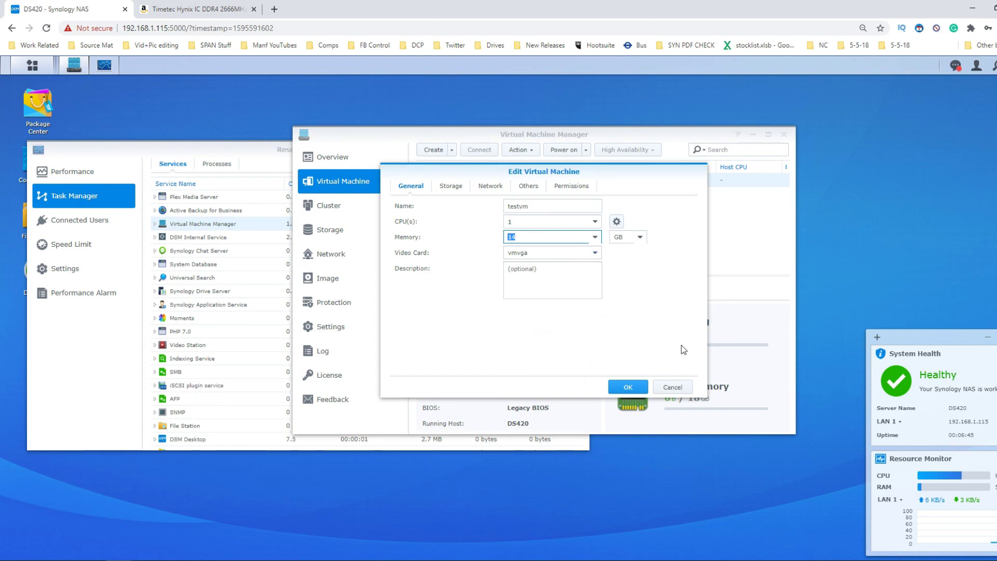
{"action": "left_click", "coordinate": [594, 238]}
{"action": "left_click", "coordinate": [526, 358]}
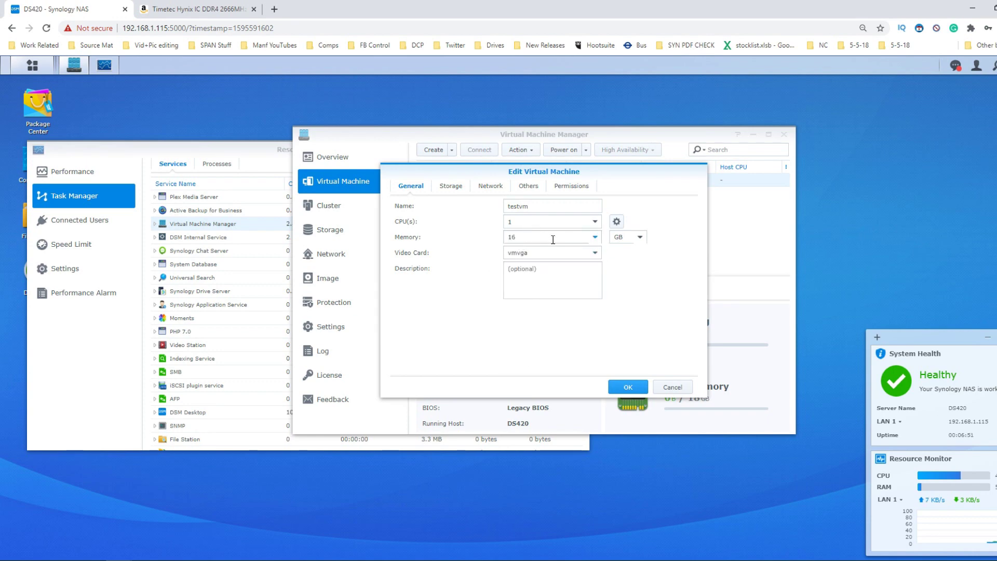
Set testvm's memory to 15 GB and save the virtual machine's settings.
{"action": "left_click", "coordinate": [595, 236]}
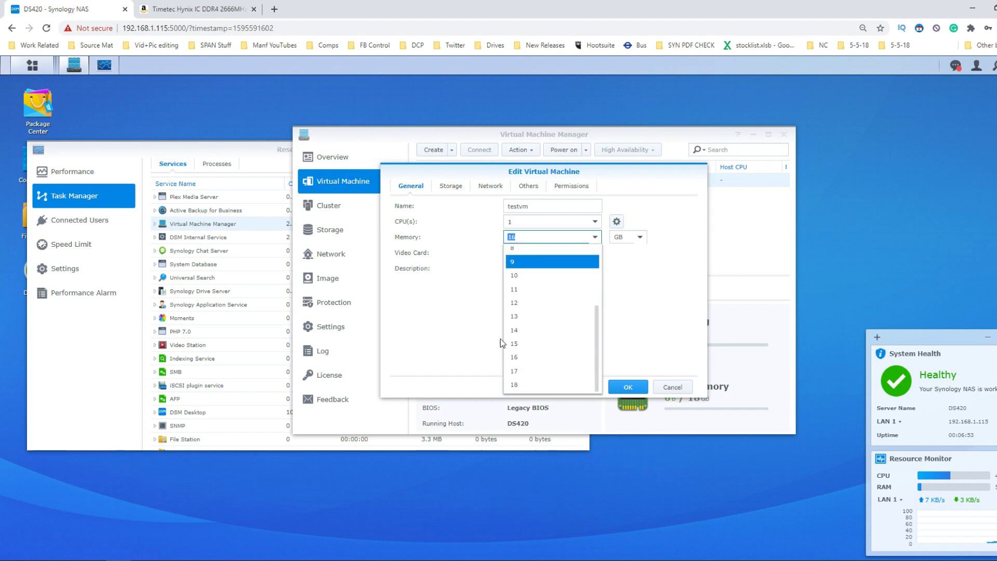
{"action": "left_click", "coordinate": [518, 345]}
{"action": "left_click", "coordinate": [523, 237]}
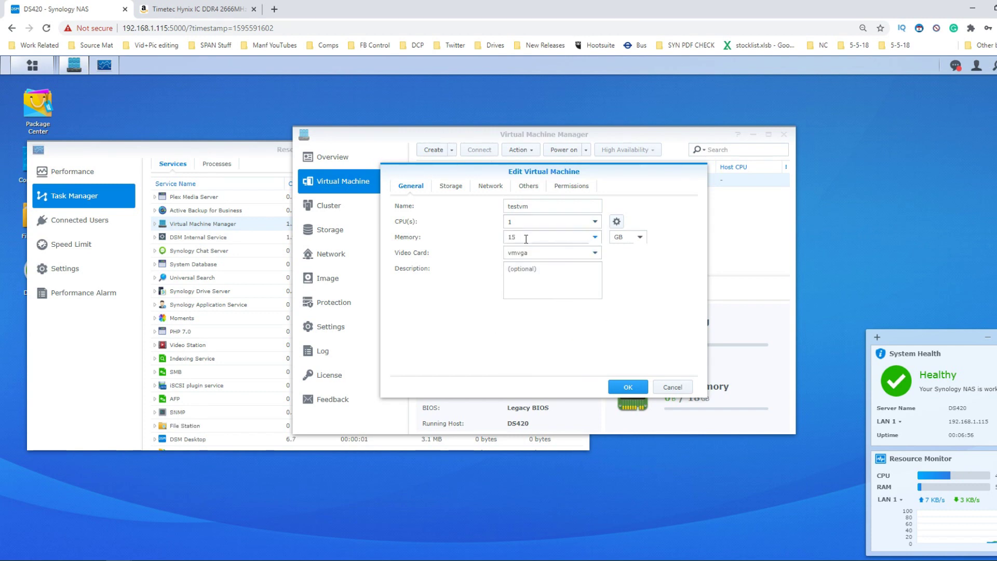
{"action": "left_click", "coordinate": [627, 389]}
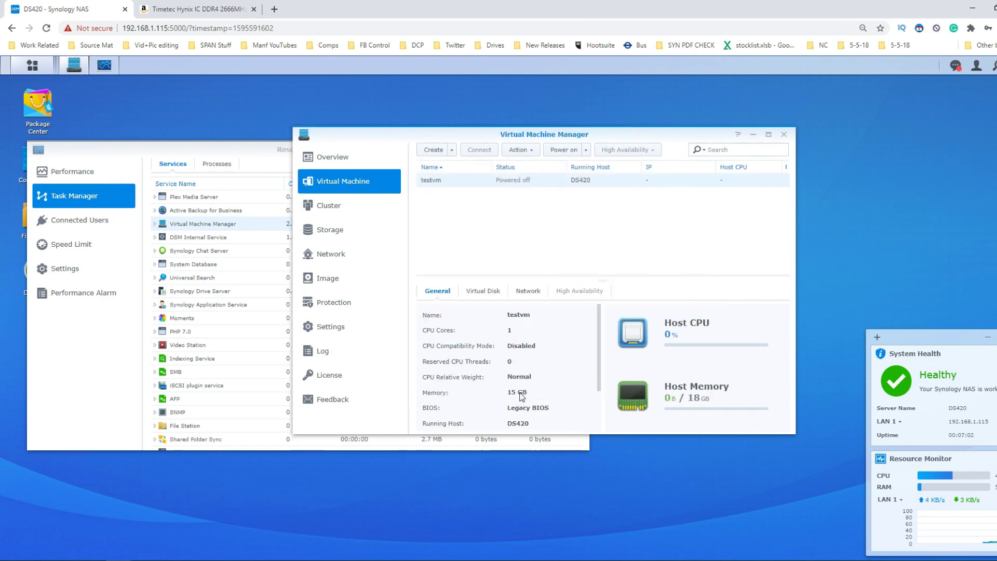
Power on testvm and connect to its console to view the boot output.
{"action": "left_click", "coordinate": [561, 152]}
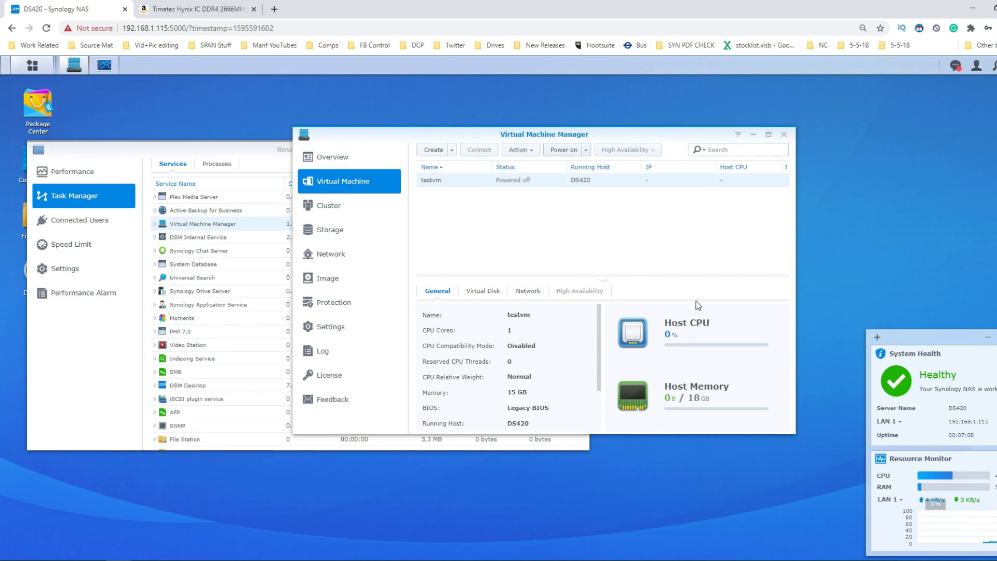
{"action": "left_click_drag", "start_coordinate": [563, 136], "coordinate": [783, 103]}
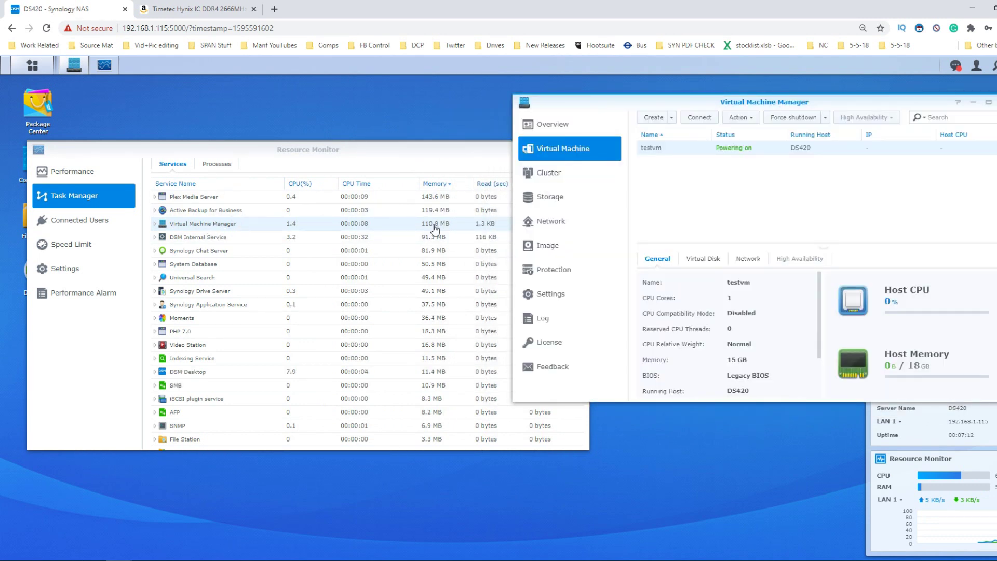
{"action": "left_click", "coordinate": [699, 117]}
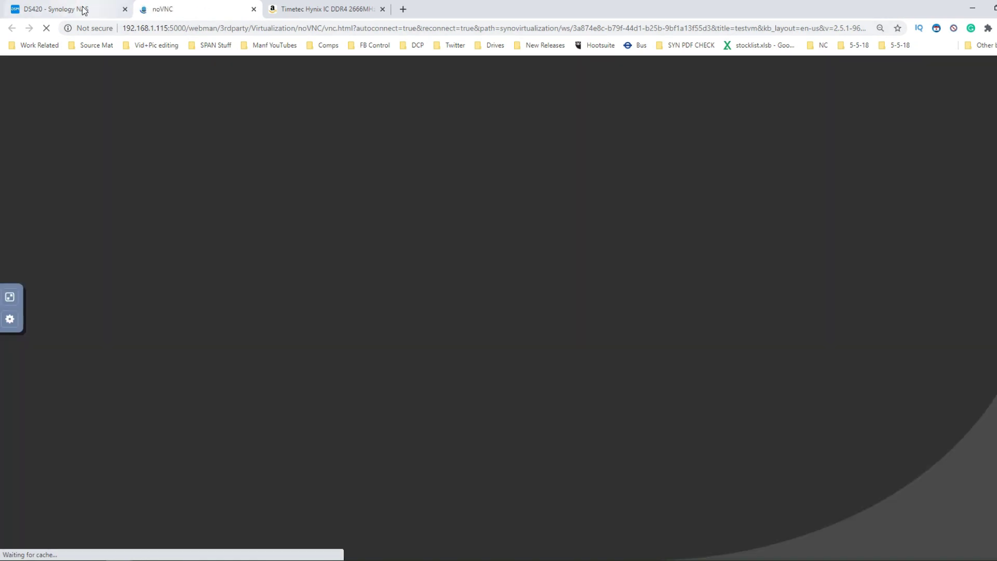
{"action": "left_click", "coordinate": [101, 4]}
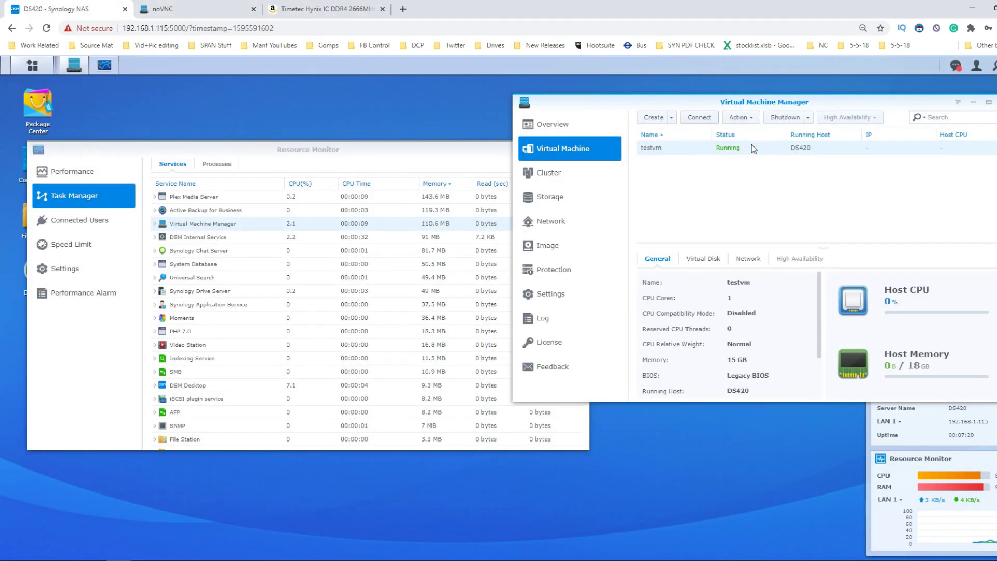
{"action": "left_click", "coordinate": [176, 9]}
{"action": "left_click", "coordinate": [519, 307]}
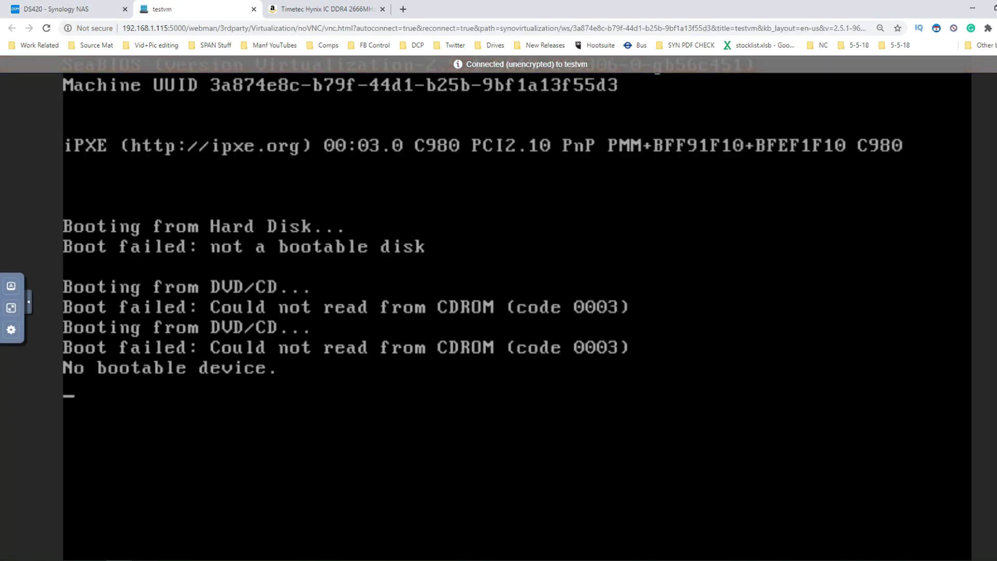
Check the host memory use with testvm running, and review the Amazon listing for the Timetec Hynix 16GB DDR4 module.
{"action": "left_click", "coordinate": [82, 10]}
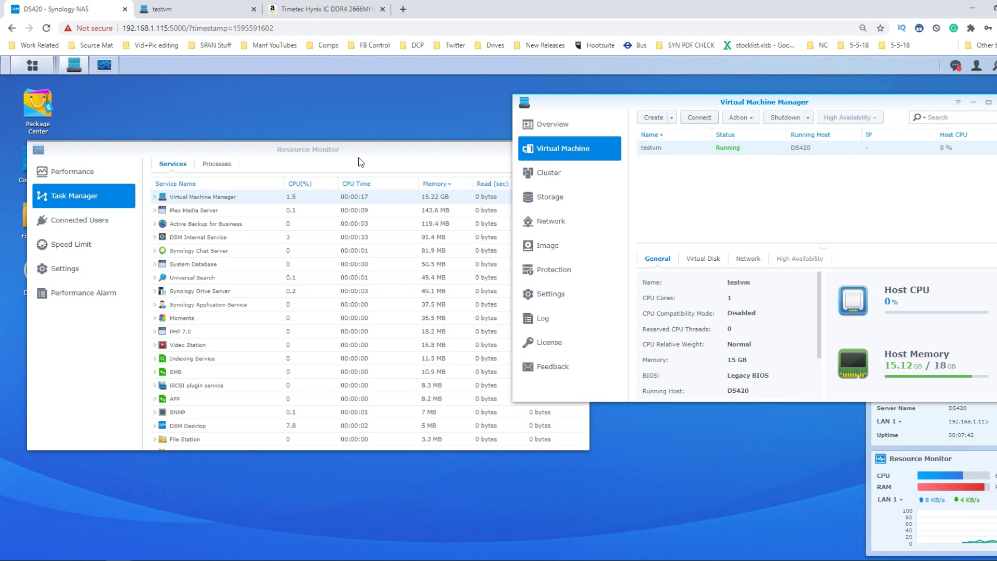
{"action": "left_click", "coordinate": [349, 6]}
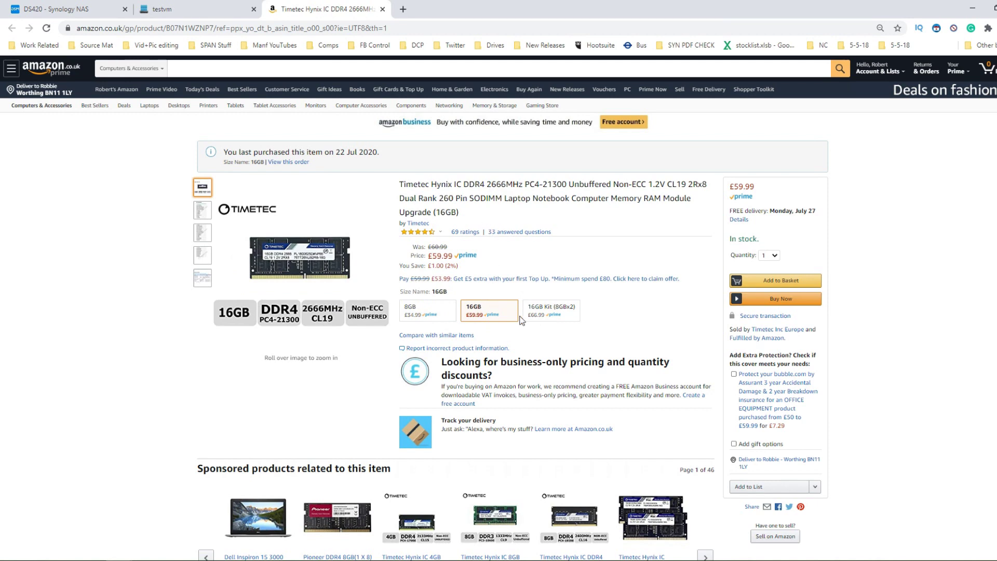
{"action": "left_click", "coordinate": [88, 9]}
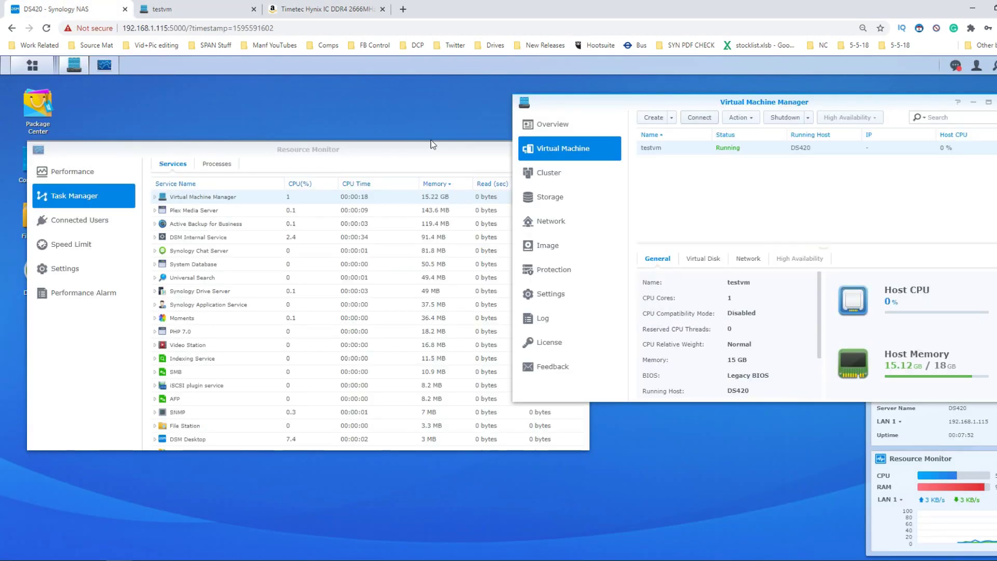
Move Resource Monitor aside, switch to Synology Assistant, and look up the Memory Test command for DS420 without running it.
{"action": "left_click_drag", "start_coordinate": [466, 146], "coordinate": [498, 201]}
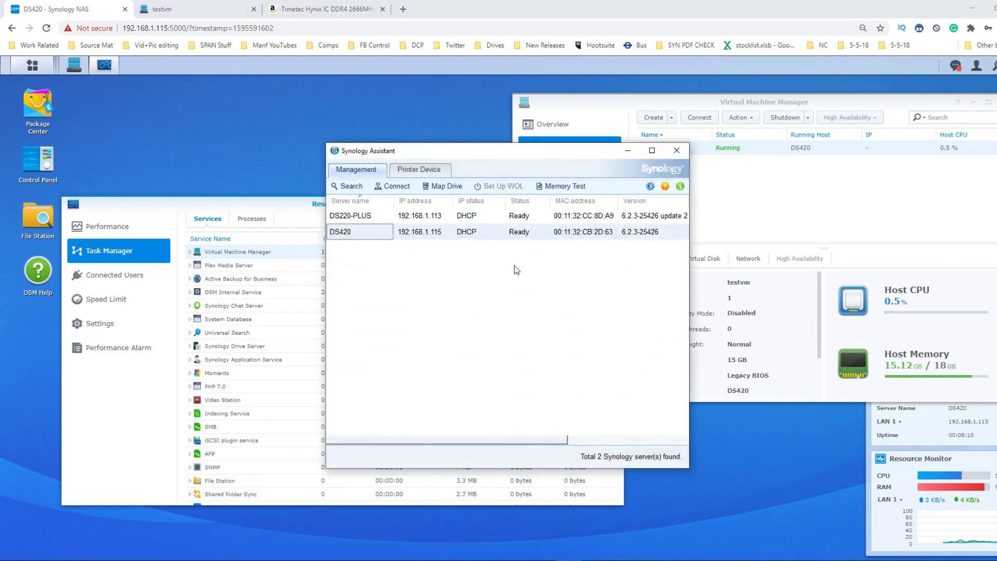
{"action": "right_click", "coordinate": [370, 217]}
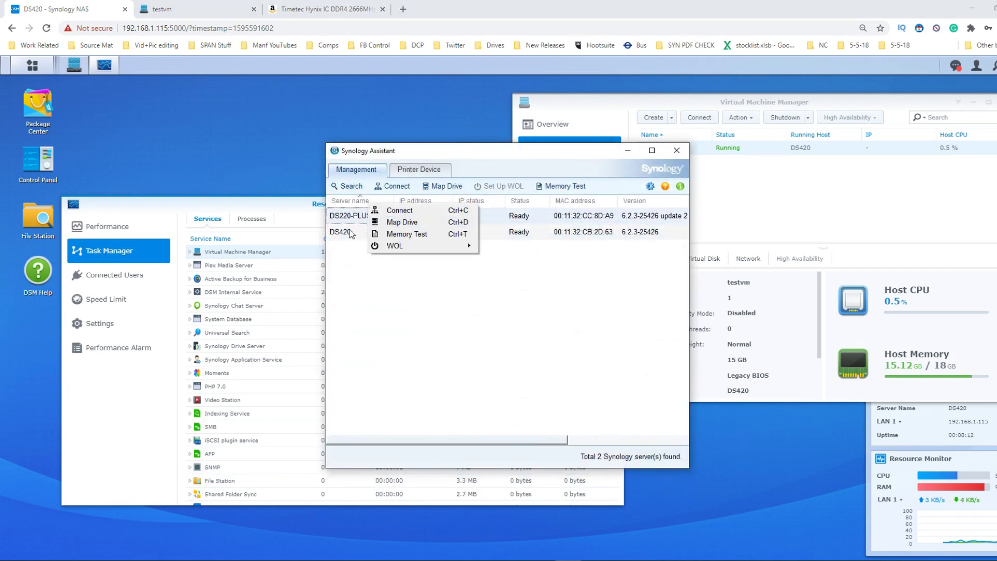
{"action": "right_click", "coordinate": [349, 231]}
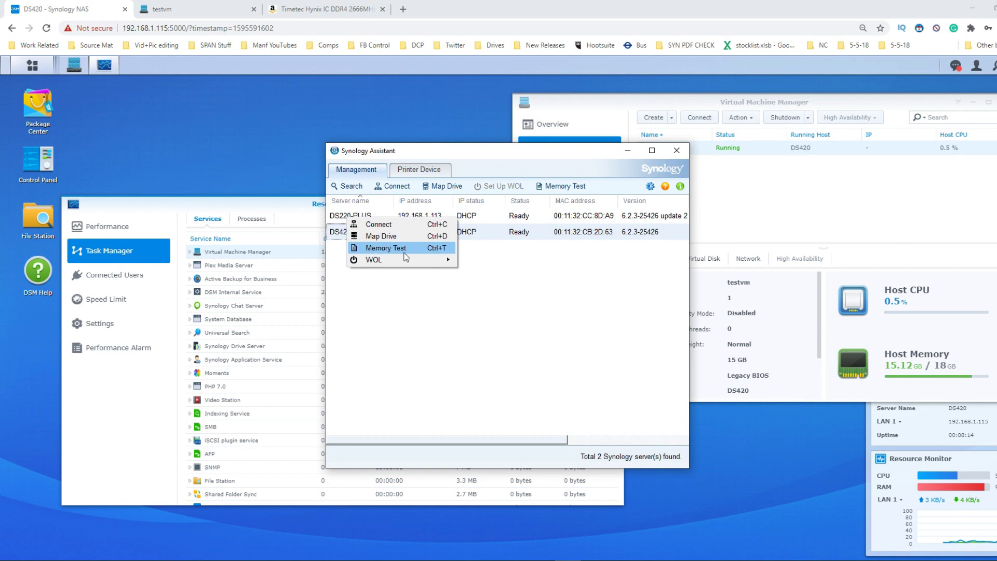
{"action": "mouse_move", "coordinate": [404, 260]}
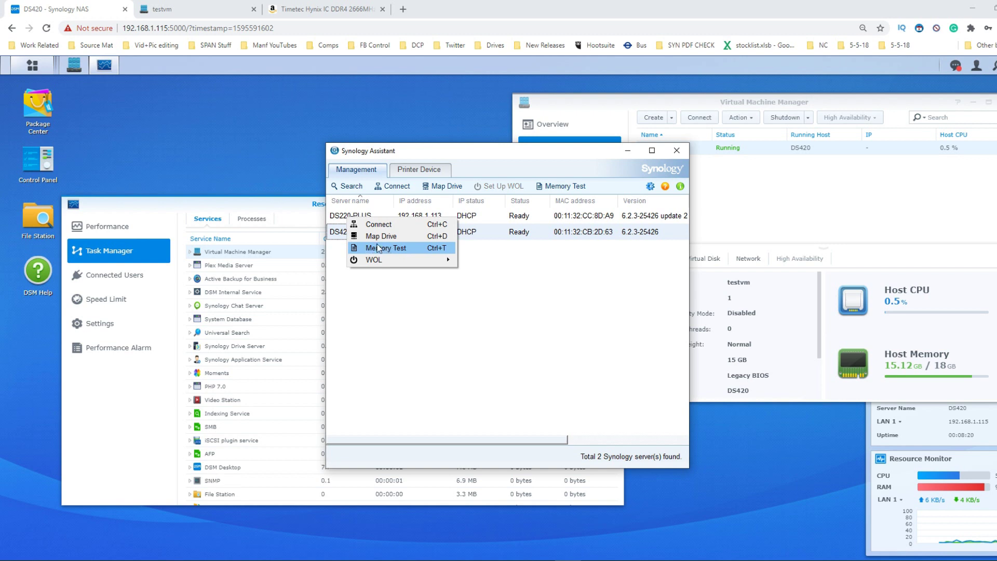
{"action": "key", "text": "Escape"}
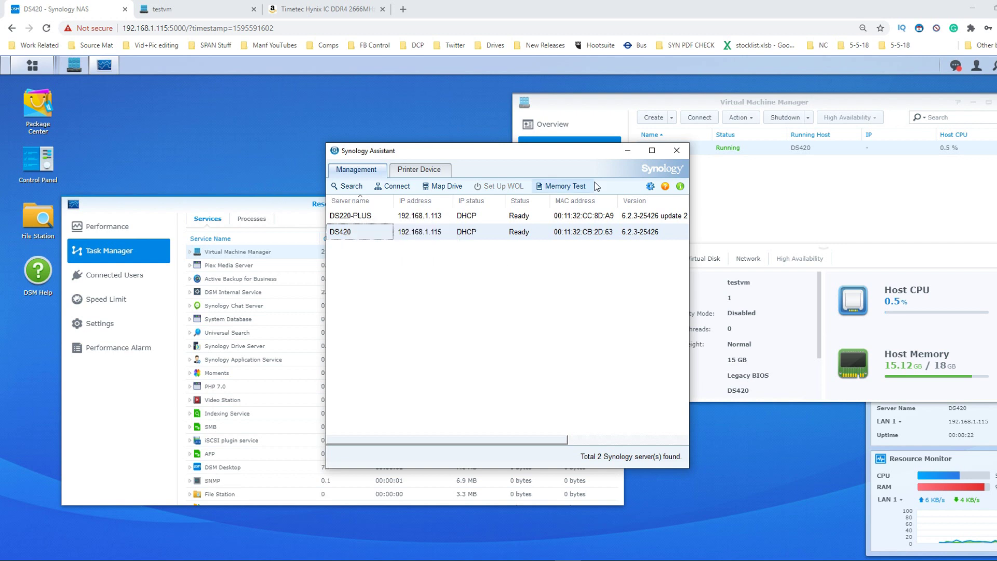